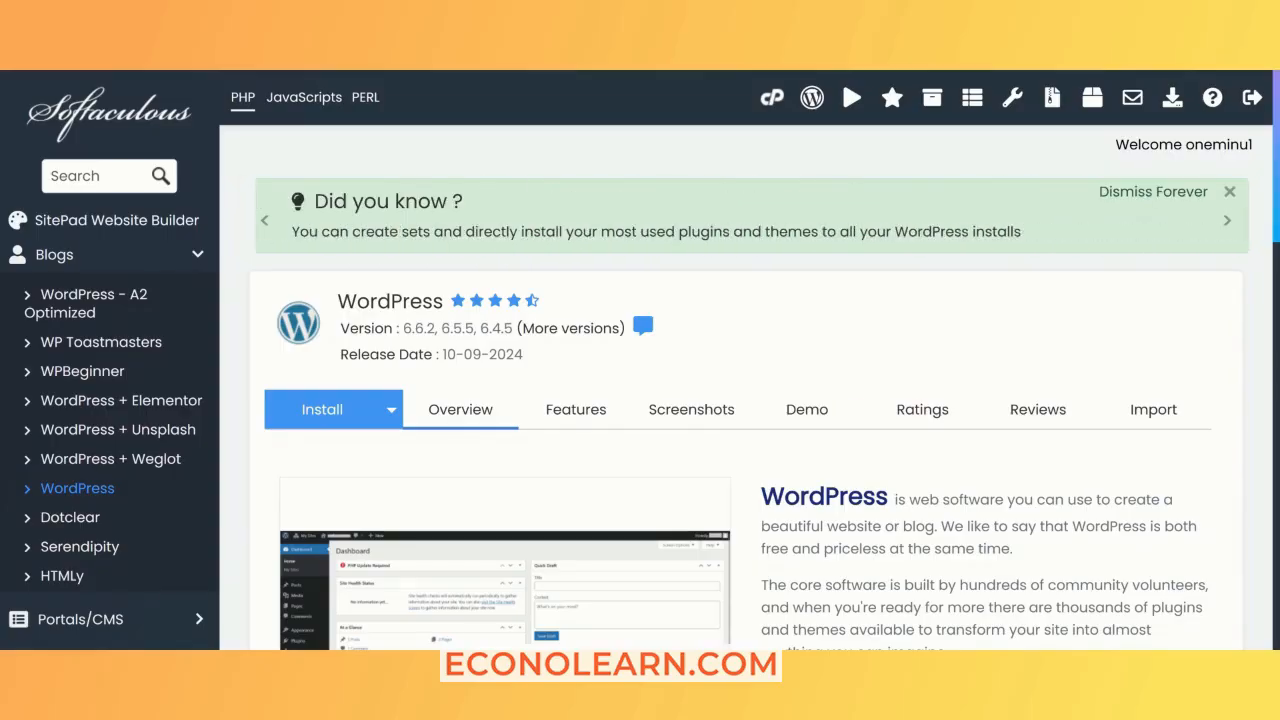
Step: Install WordPress 6.6.2 on voiceagenthq.com, with the installation details sent to the contact's e-mail
scroll(715, 286, "down", 1)
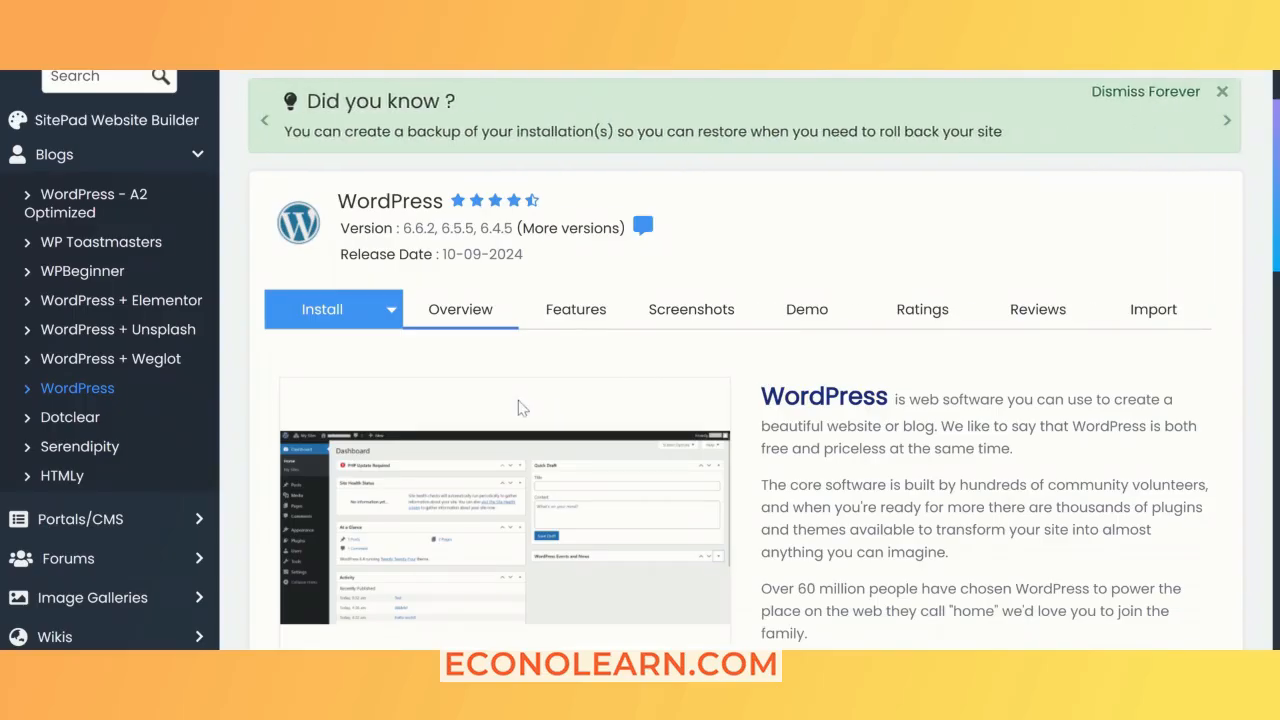
scroll(518, 406, "up", 1)
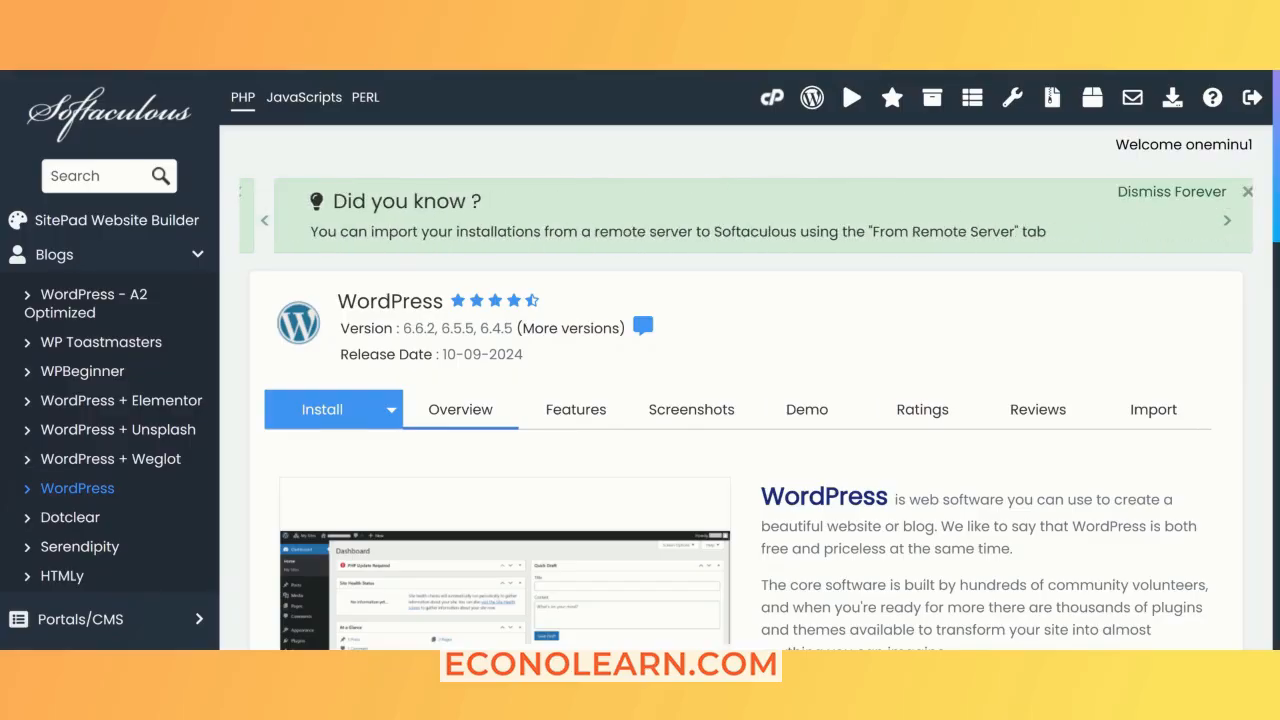
left_click(390, 420)
left_click(333, 452)
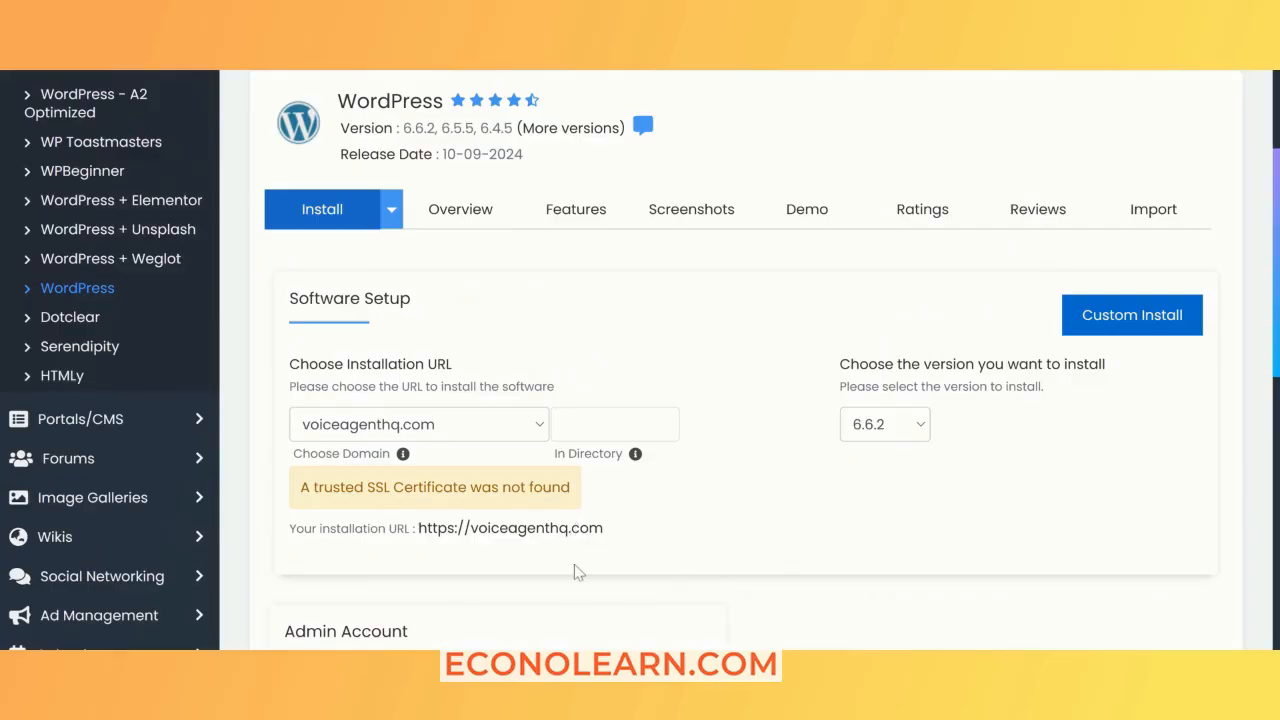
scroll(746, 360, "down", 7)
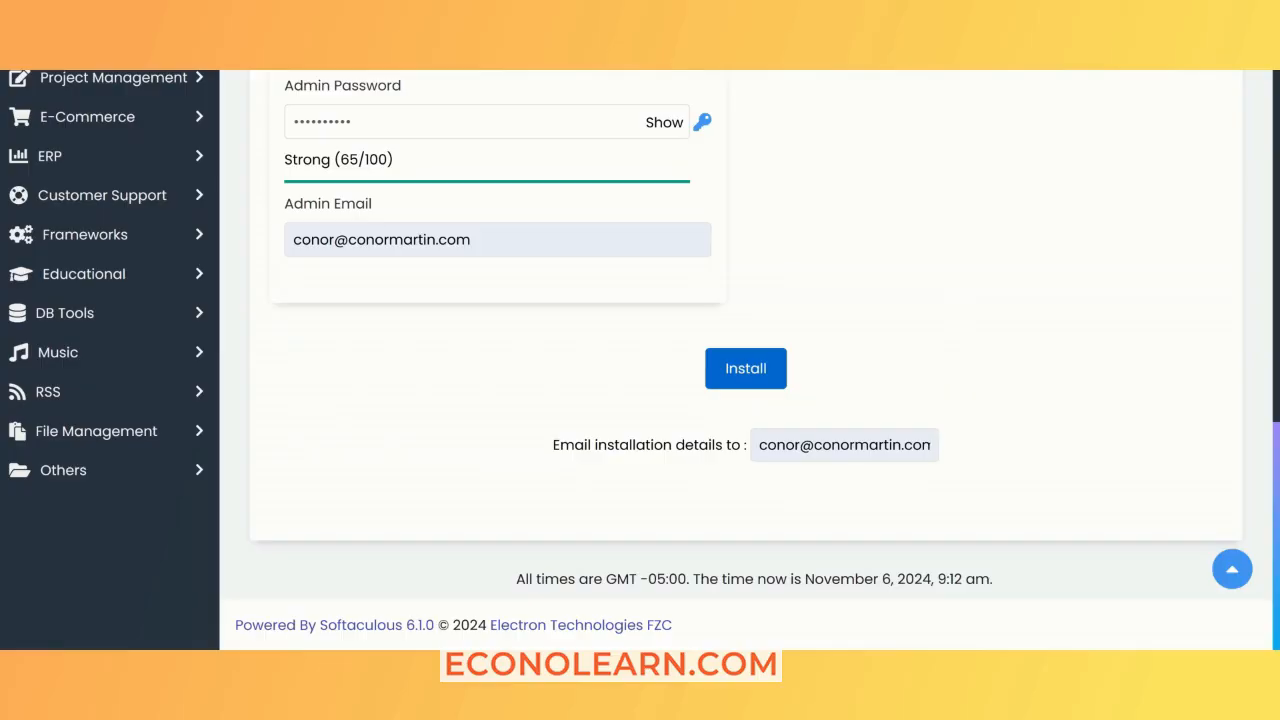
left_click(908, 444)
left_click(760, 380)
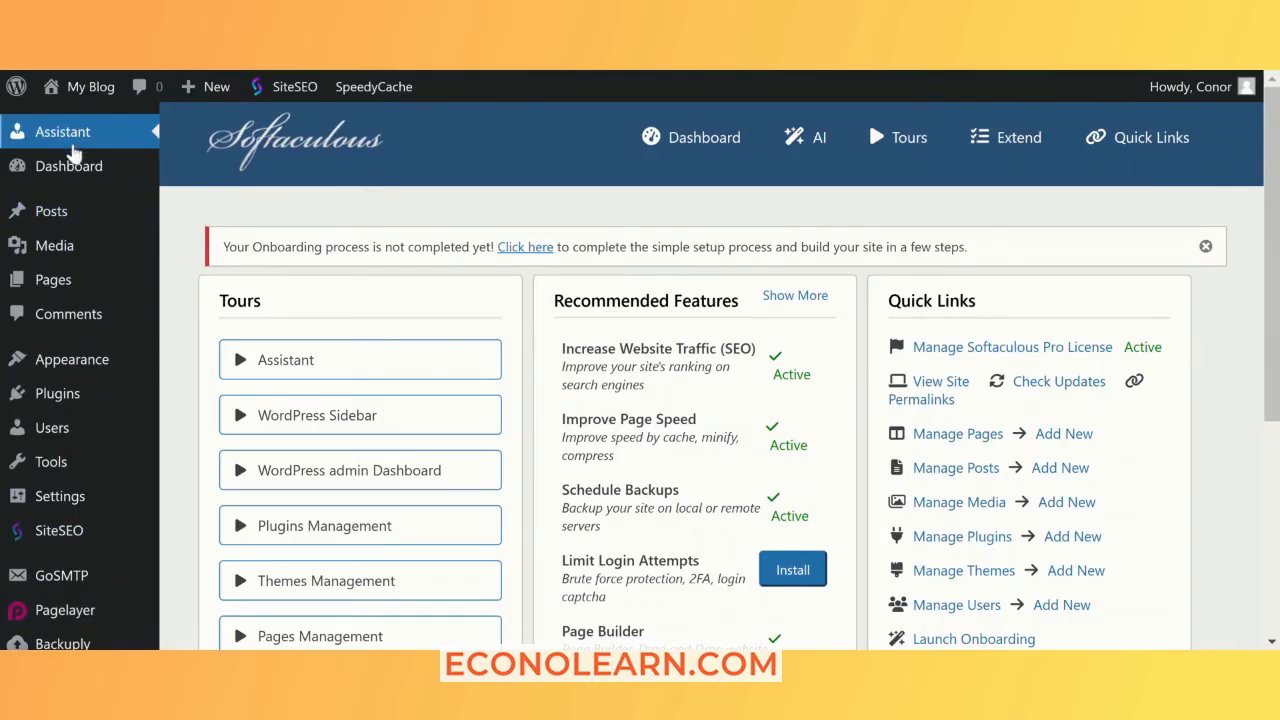
Step: Deactivate the selected preinstalled plugins in bulk, including Softaculous Pro, SpeedyCache and SpeedyCache Pro
mouse_move(102, 405)
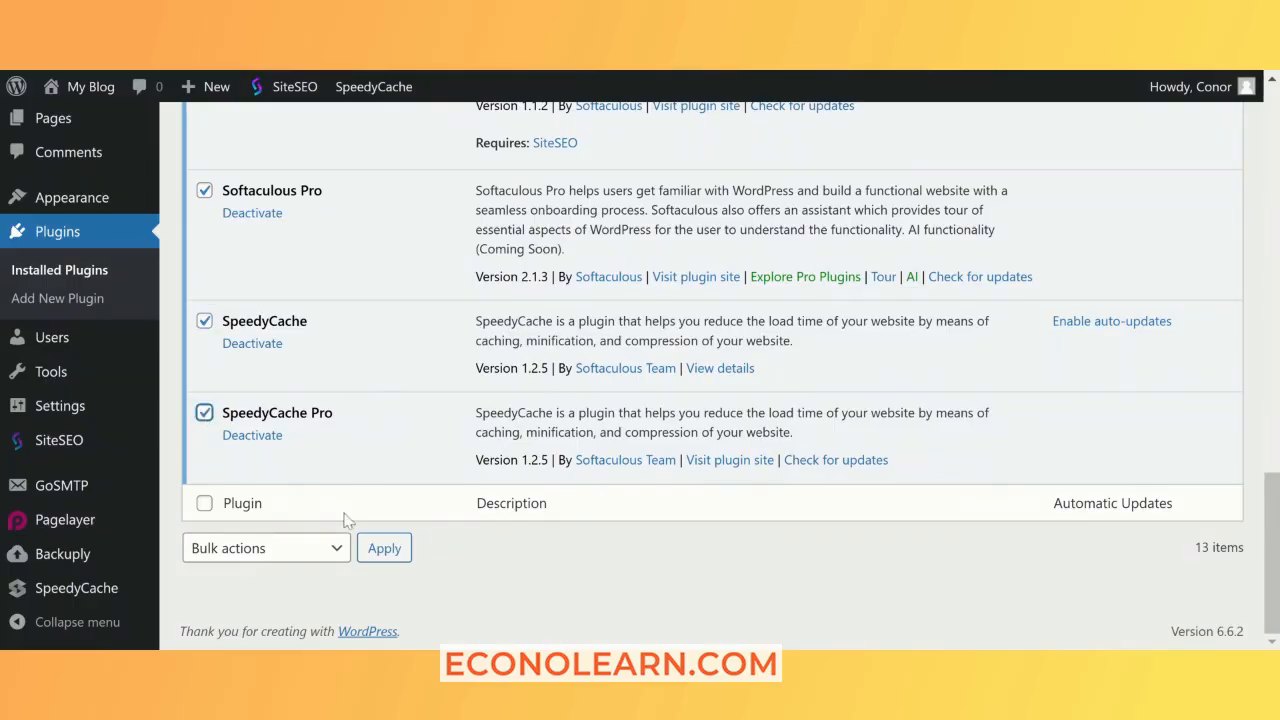
left_click(333, 548)
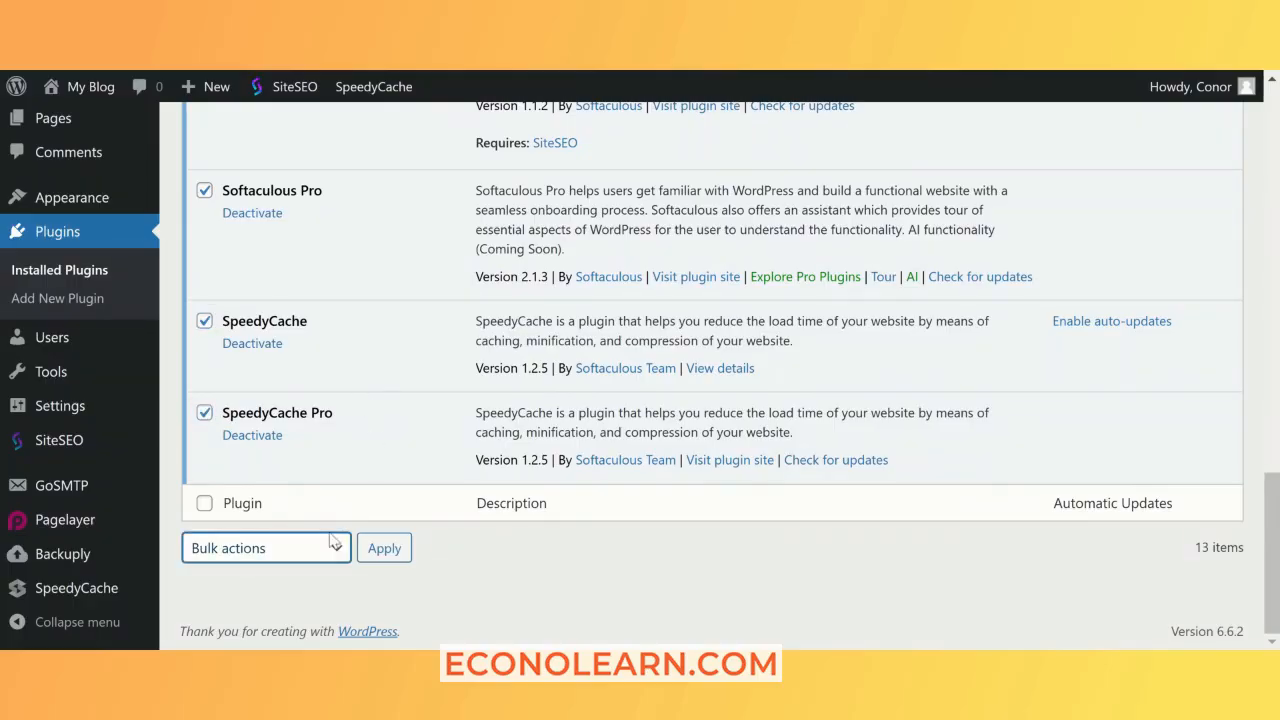
left_click(306, 474)
left_click(383, 550)
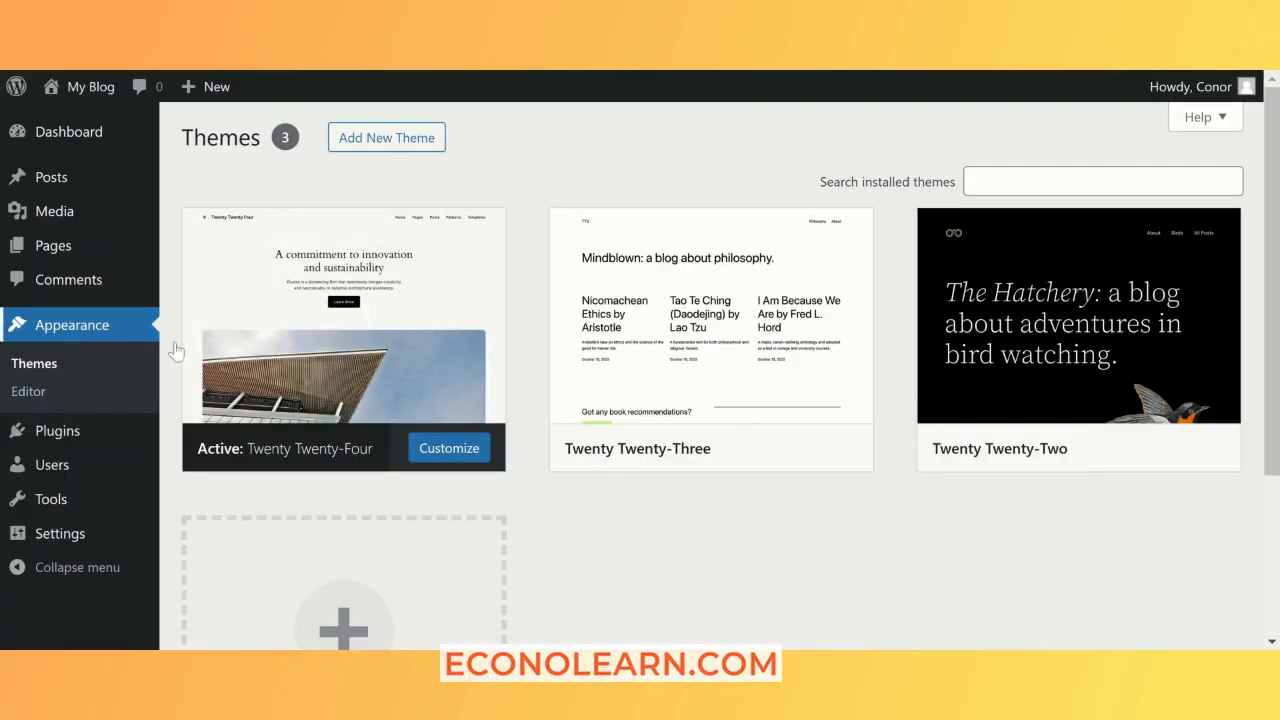
Step: Search for "kadence" among the installed themes and among the new themes available to add
left_click(1103, 181)
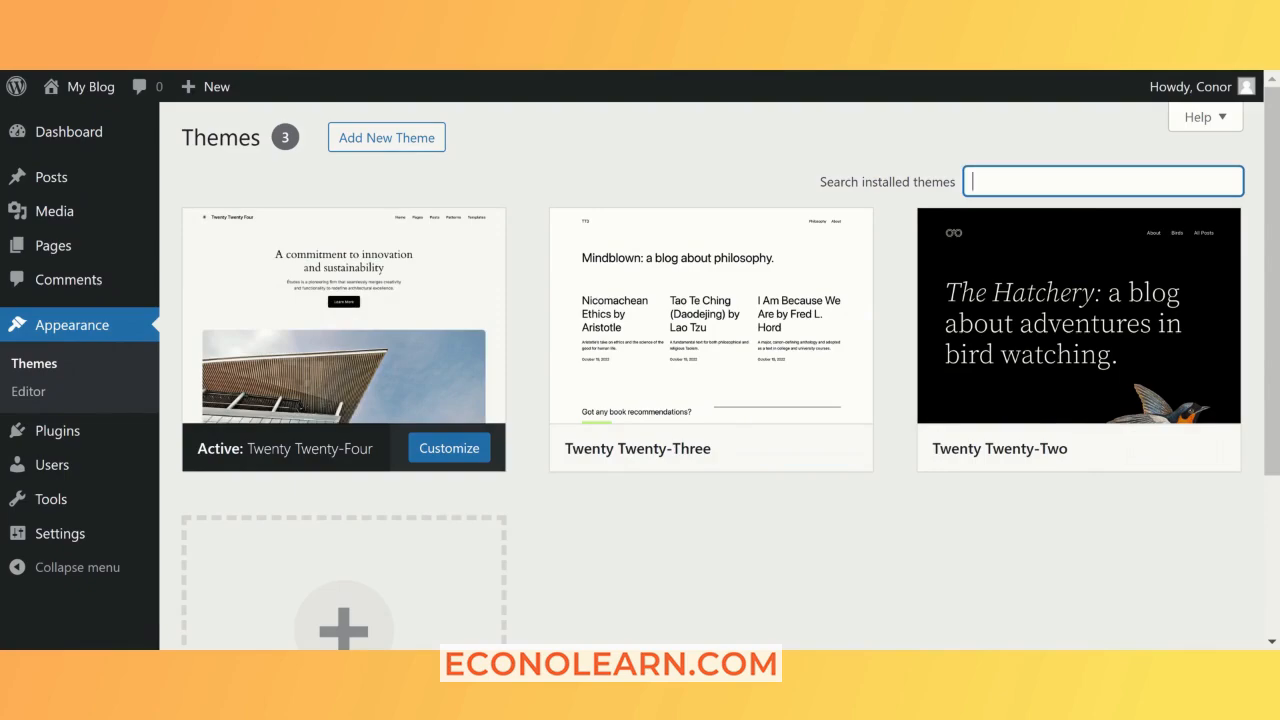
type("kadence")
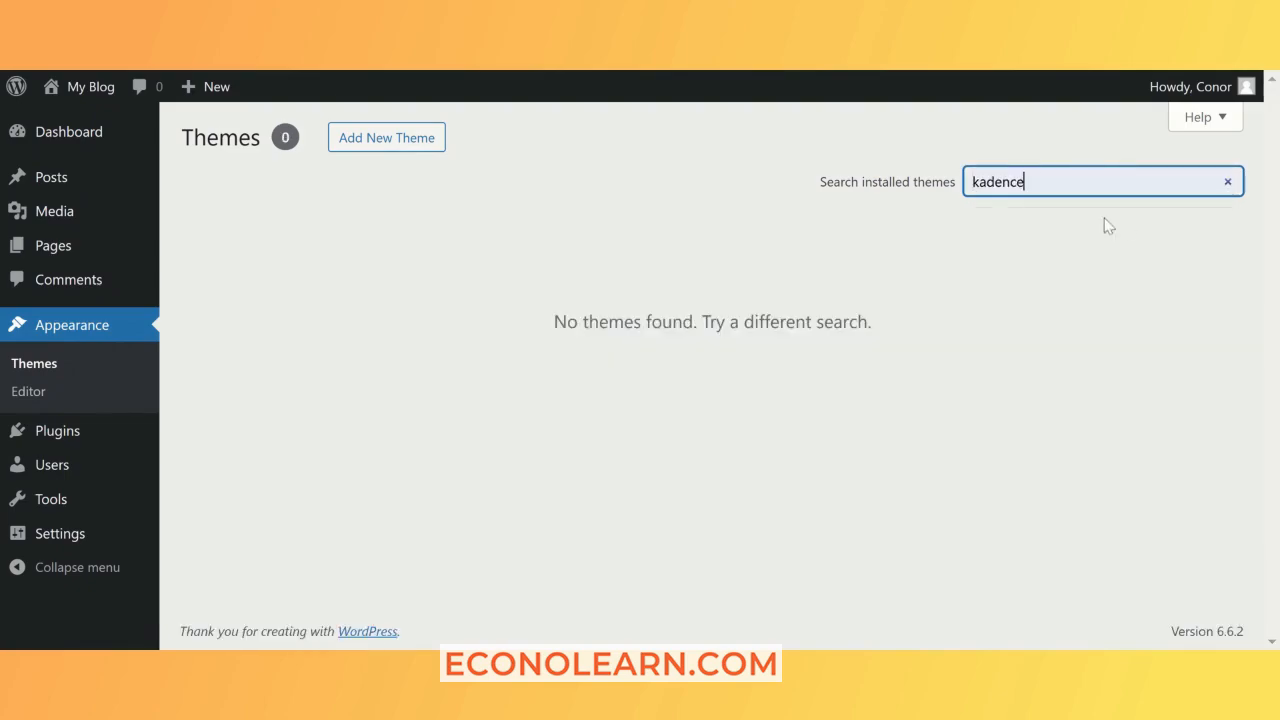
left_click(376, 137)
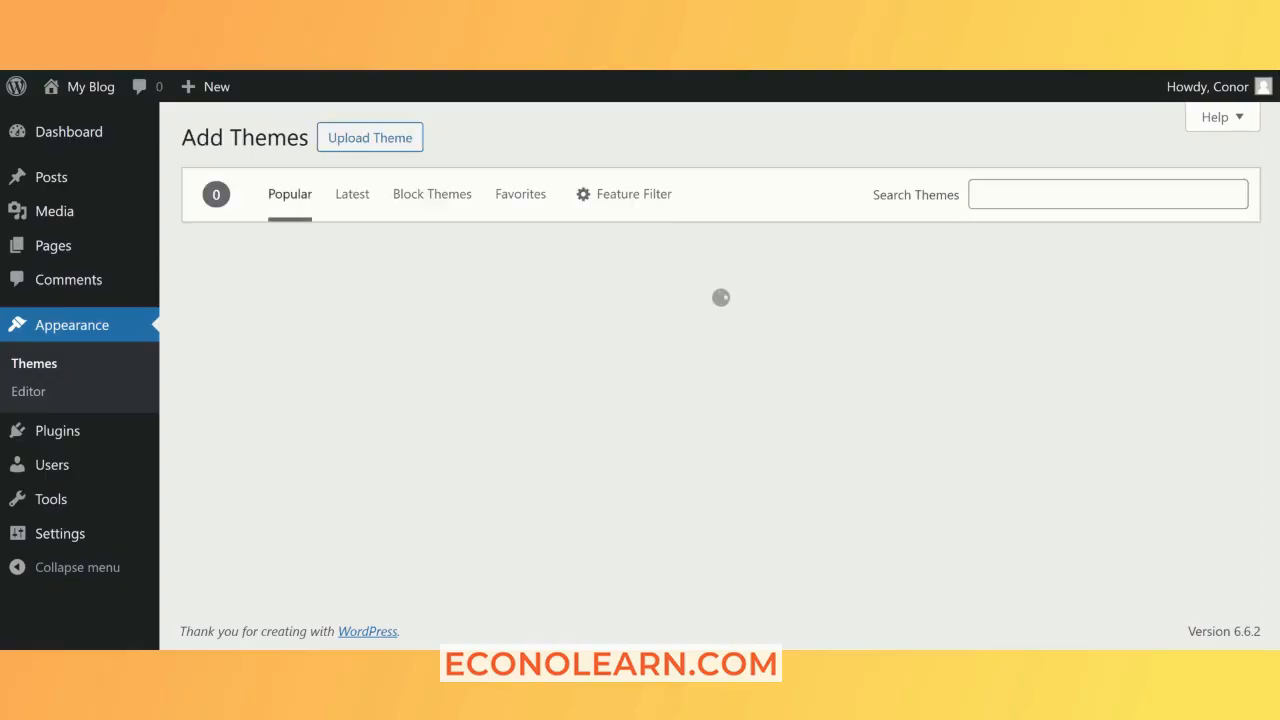
type("kadence")
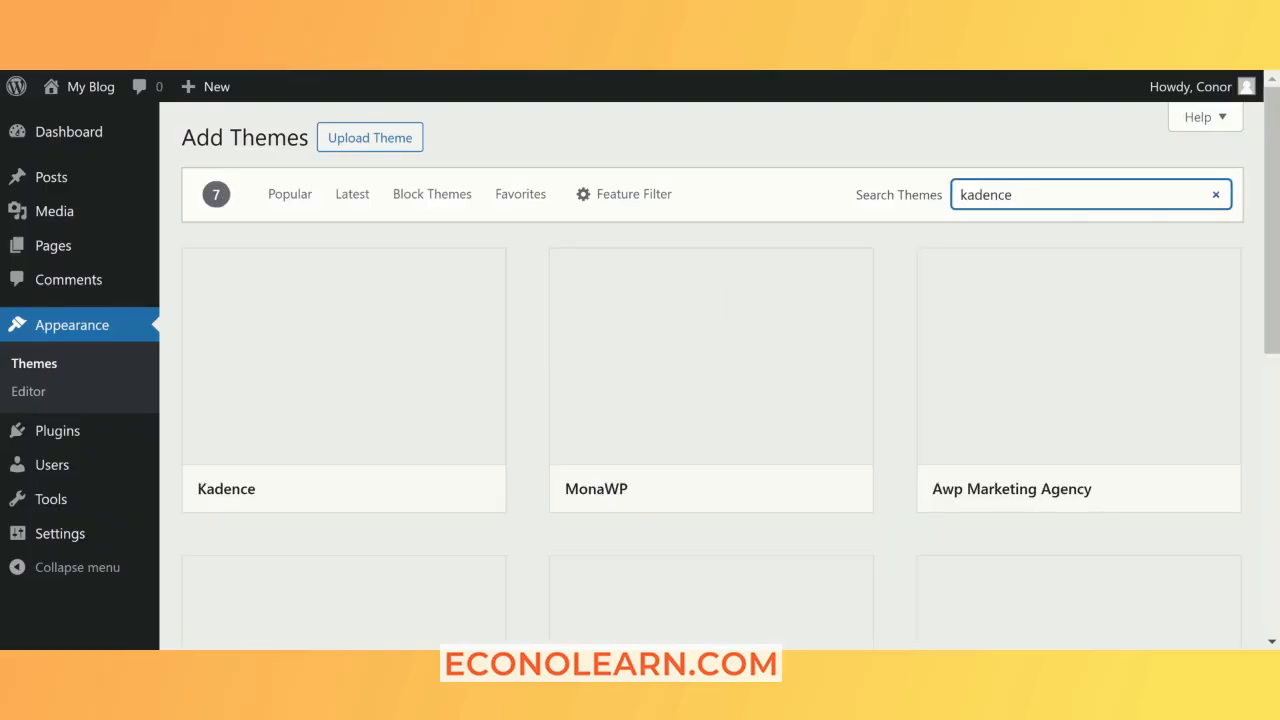
Step: Install and activate the Kadence theme, and visit the site to check it
mouse_move(476, 510)
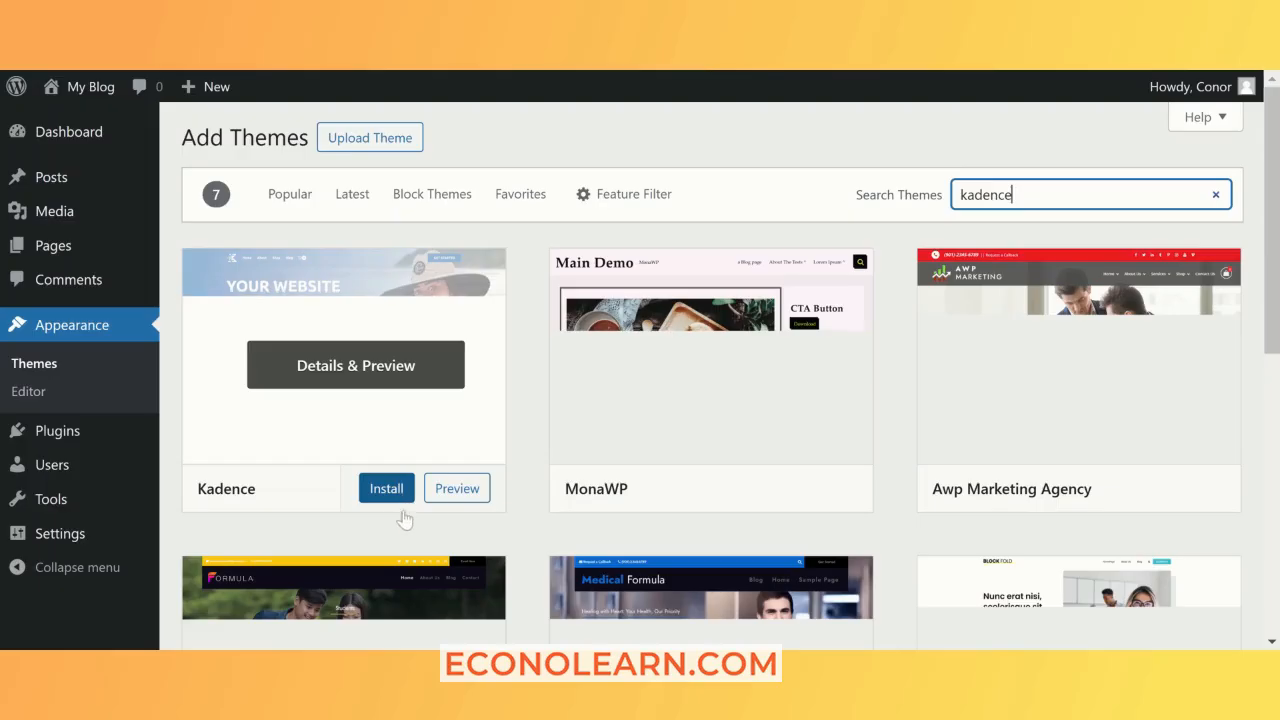
mouse_move(720, 457)
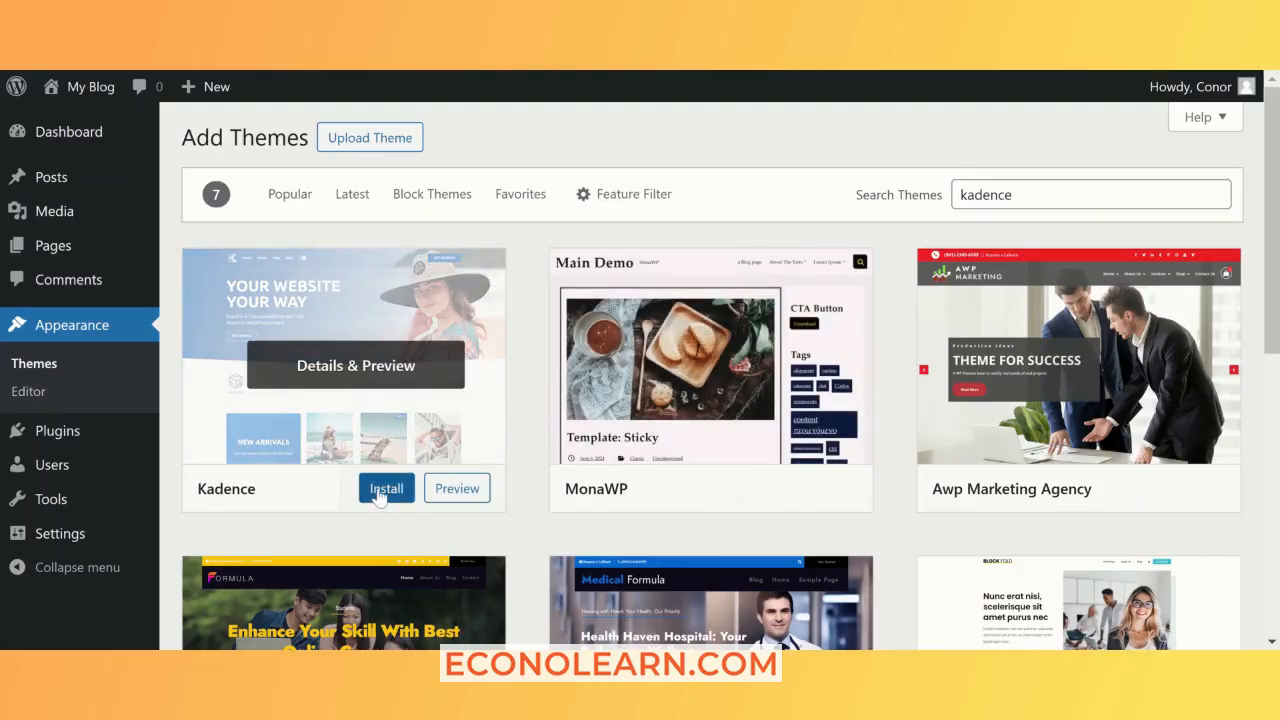
left_click(378, 488)
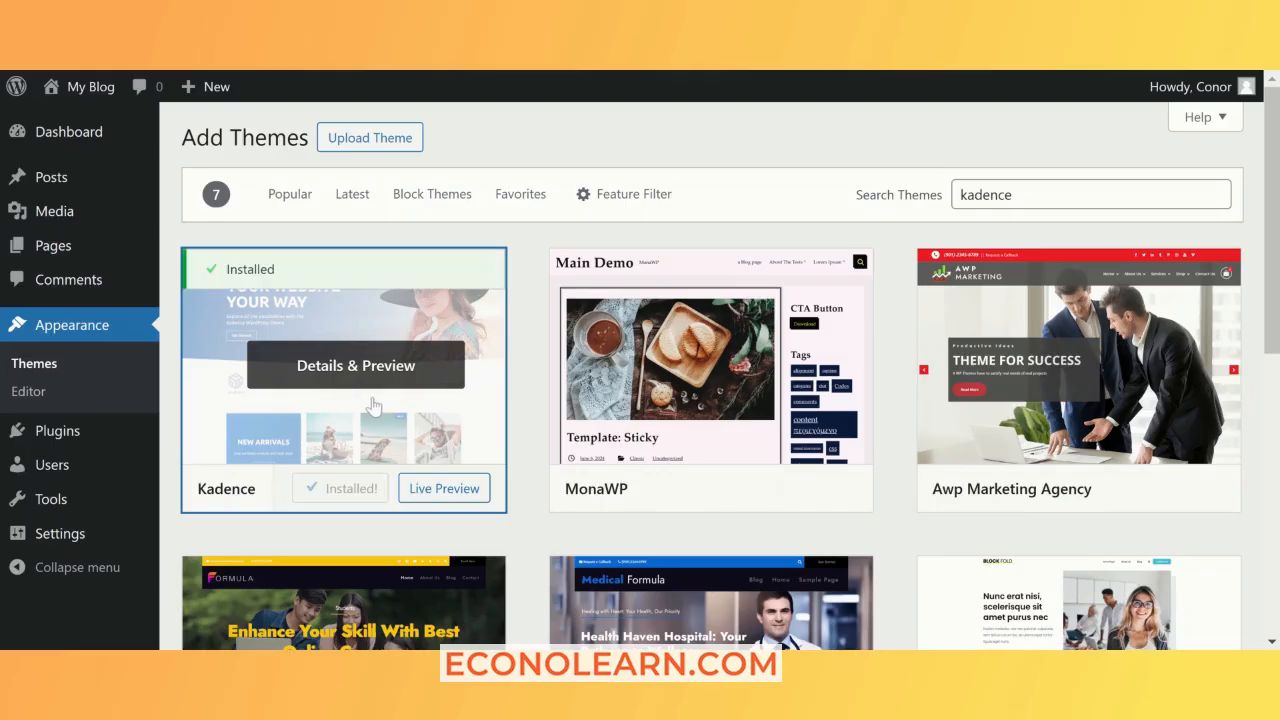
left_click(364, 494)
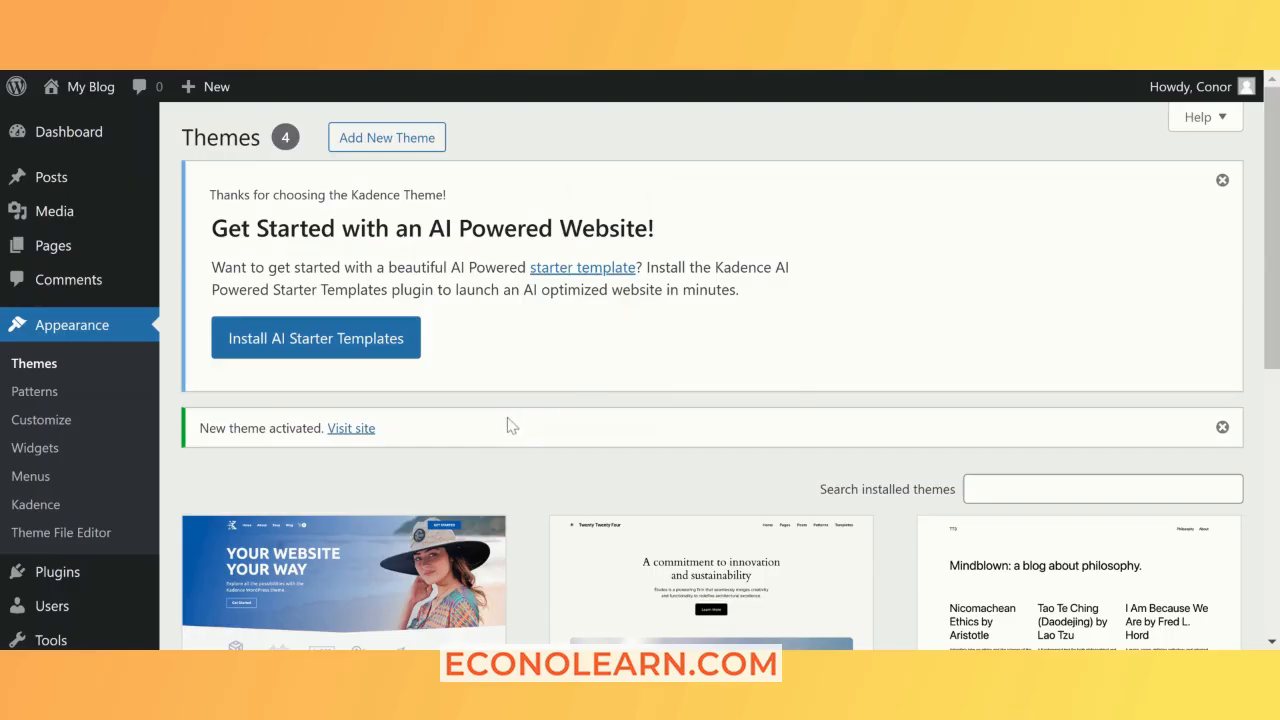
left_click(360, 433)
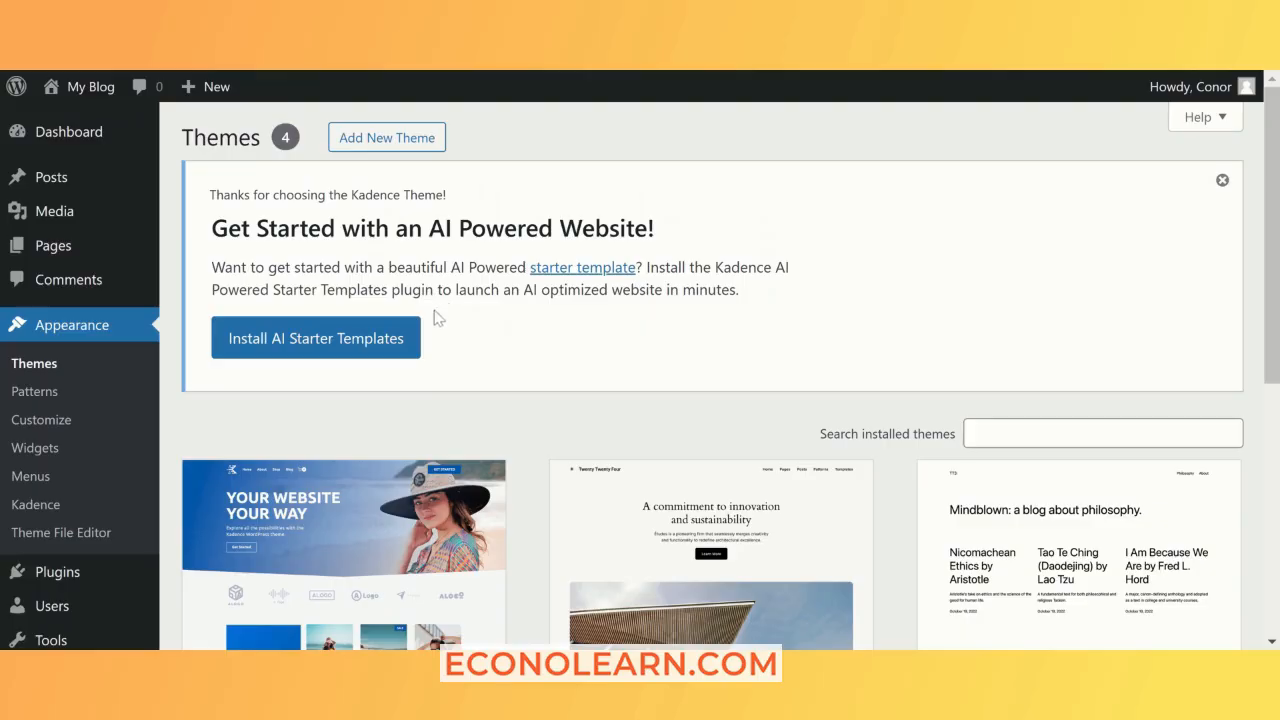
Step: Install the Kadence AI Starter Templates plugin and connect voiceagenthq.com to the Kadence account with the free limited-use option
scroll(428, 406, "down", 4)
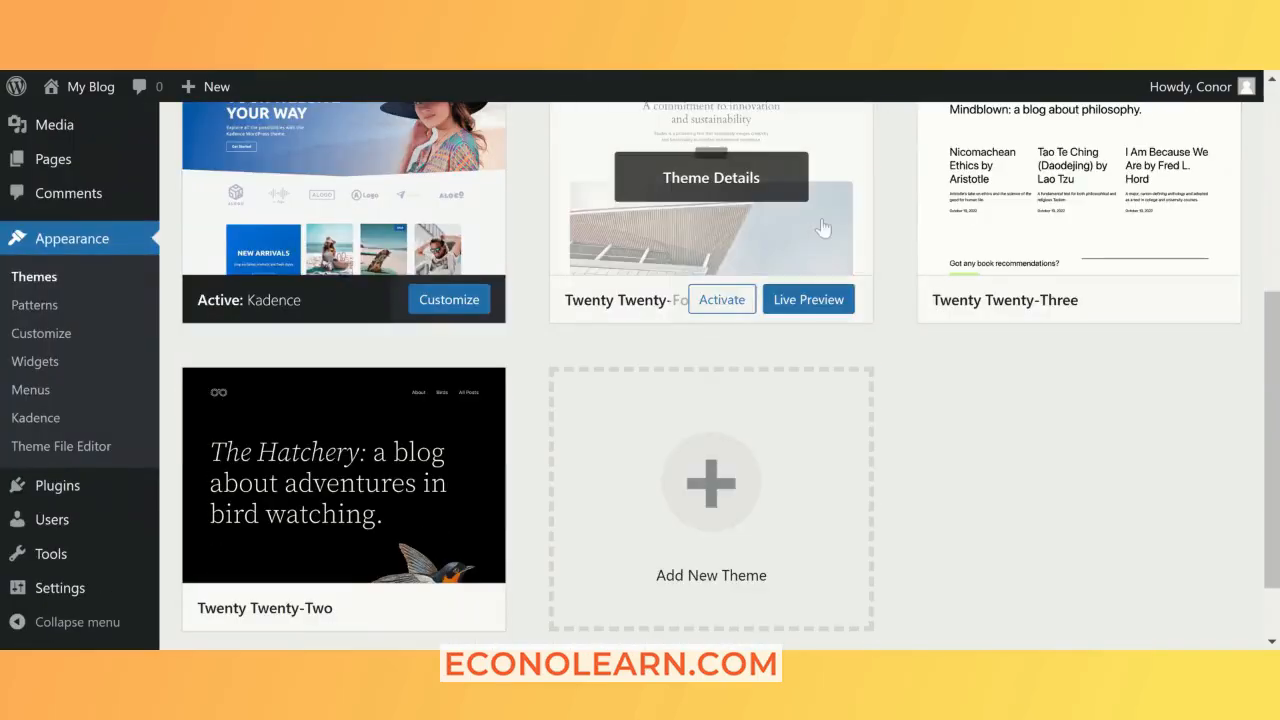
scroll(500, 480, "up", 1)
scroll(530, 463, "up", 3)
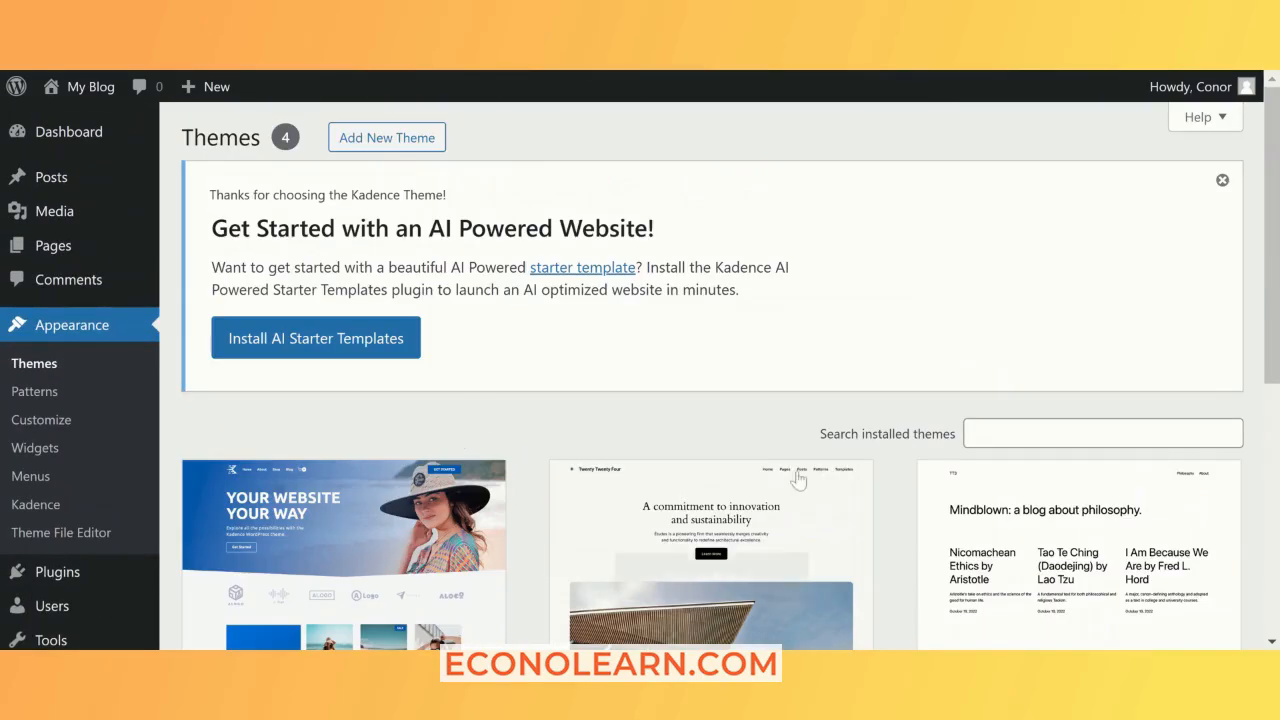
scroll(790, 385, "down", 3)
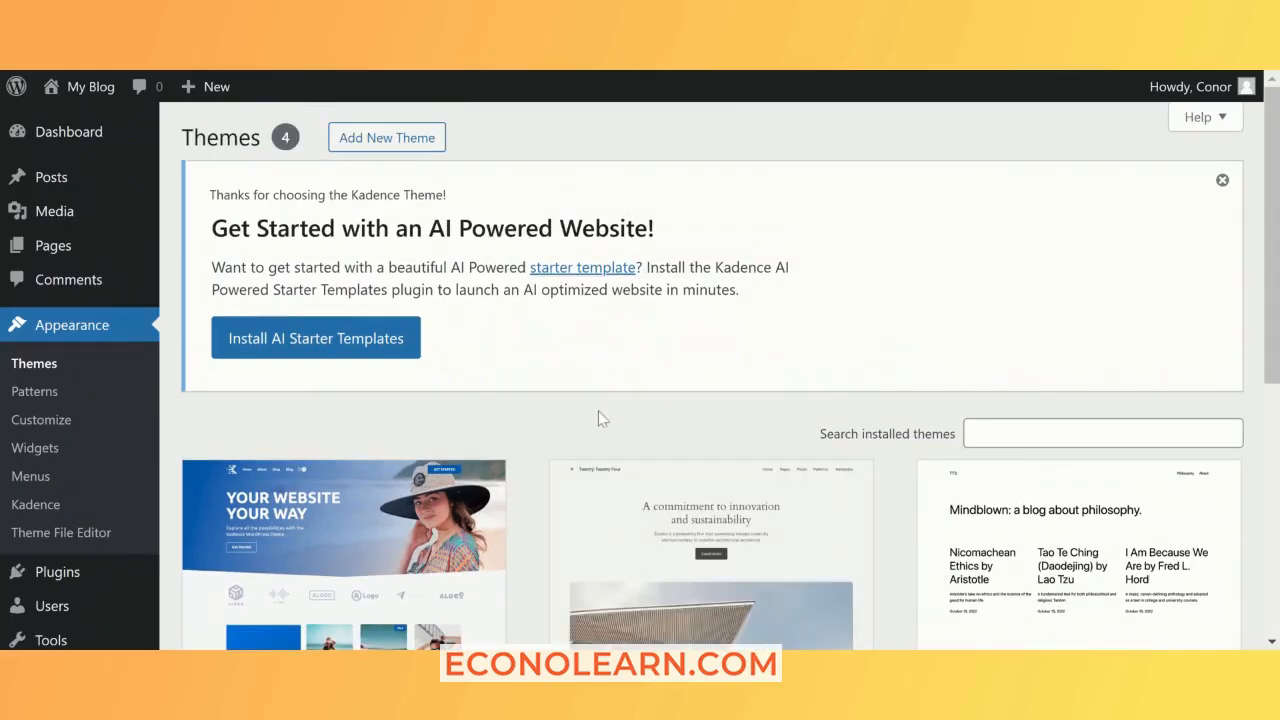
scroll(686, 329, "up", 3)
left_click(314, 346)
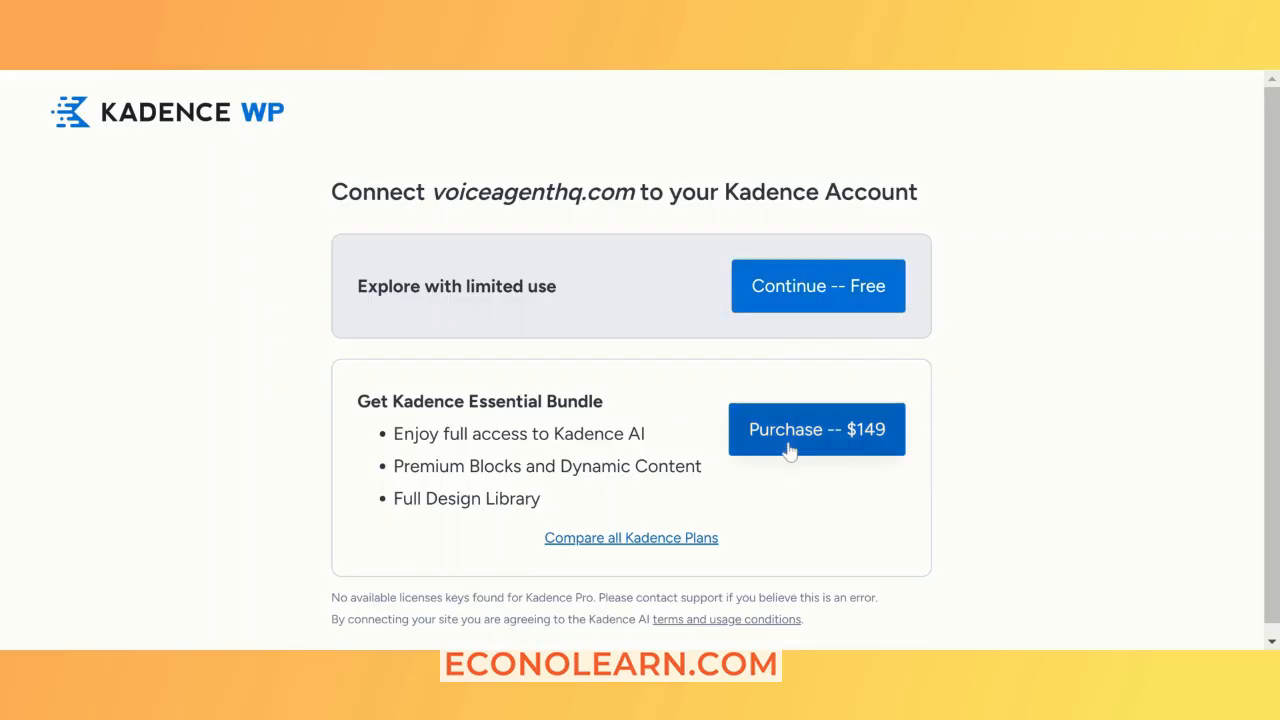
left_click(818, 287)
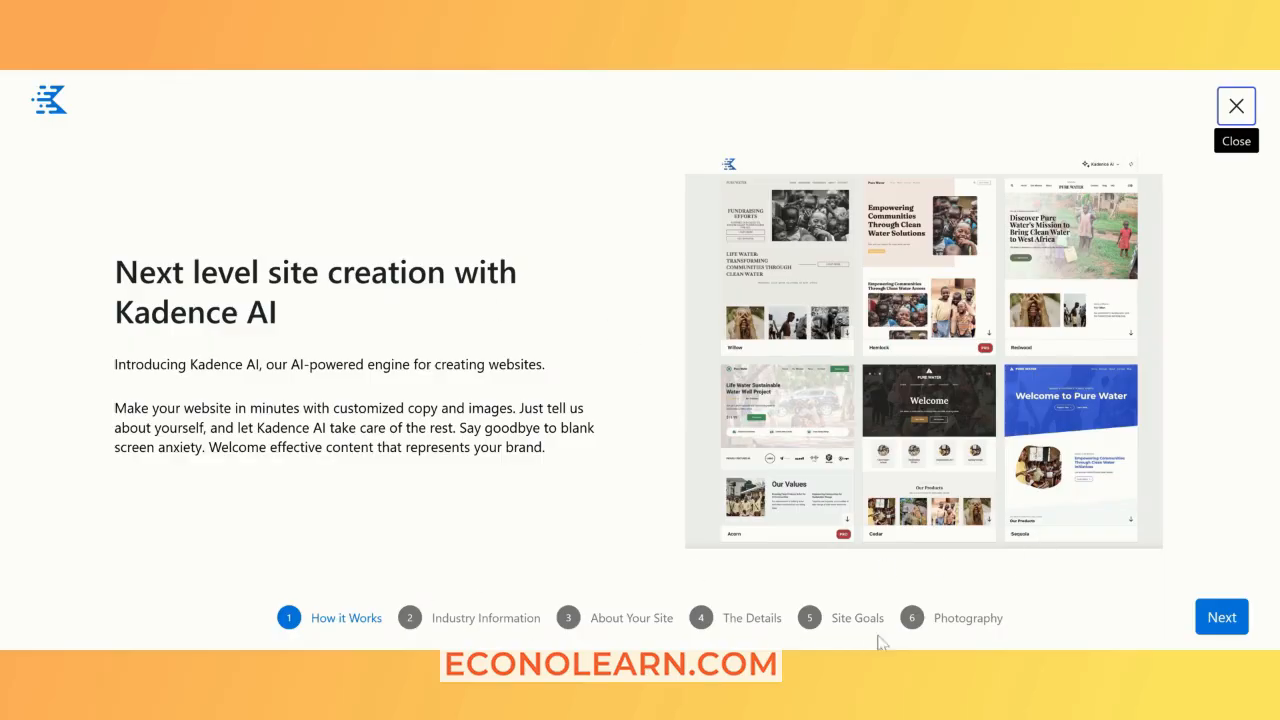
Step: Start the Kadence AI setup and describe the site's owner as a company named Voice Agent HQ, based Online Only
left_click(1228, 619)
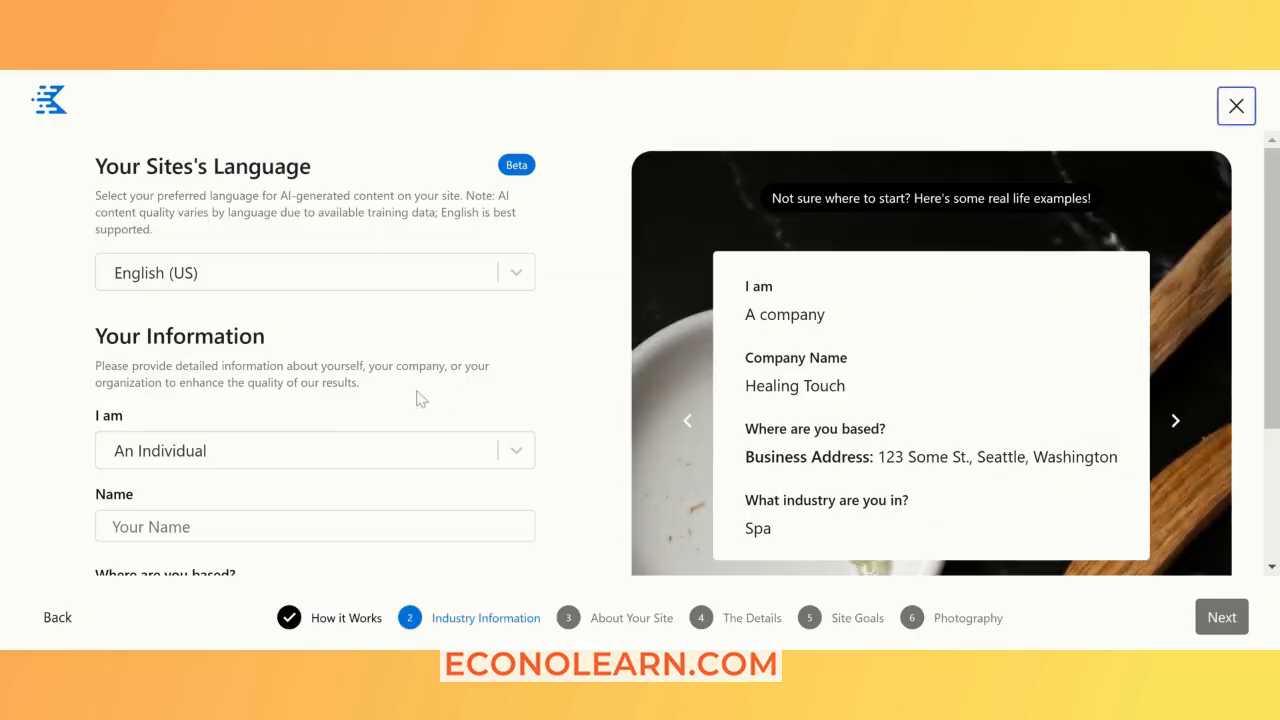
left_click(270, 450)
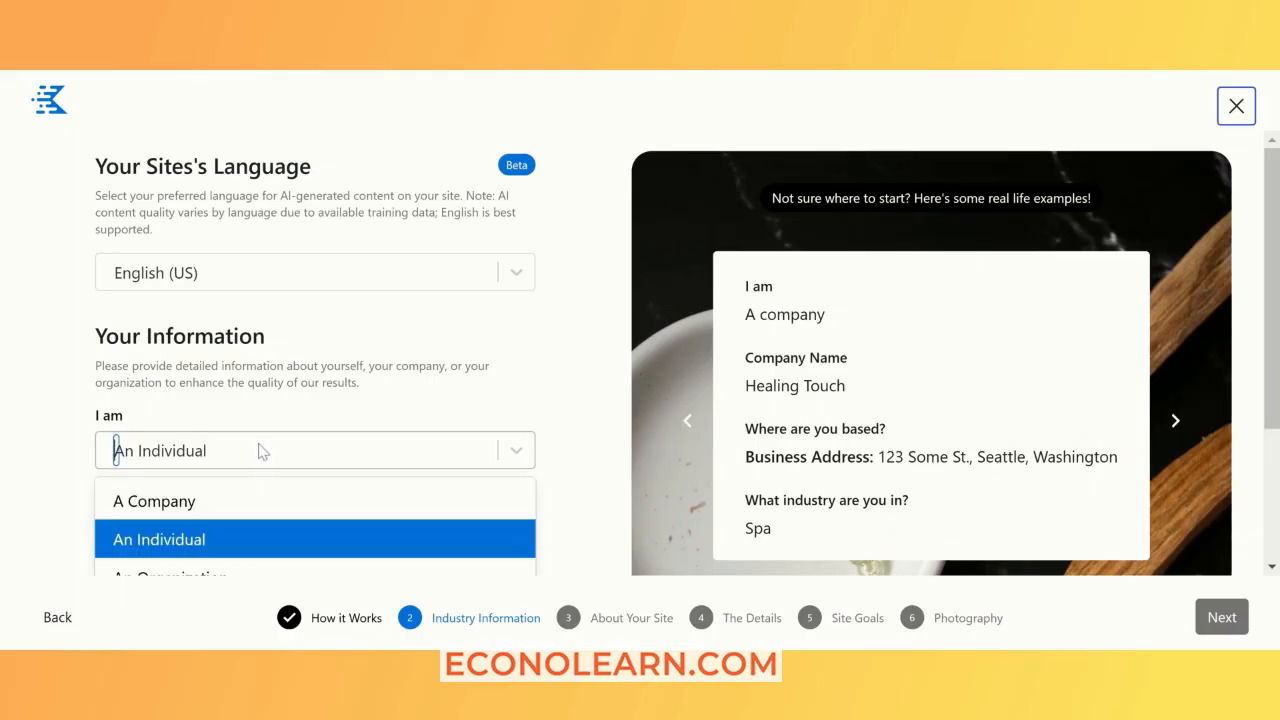
left_click(249, 497)
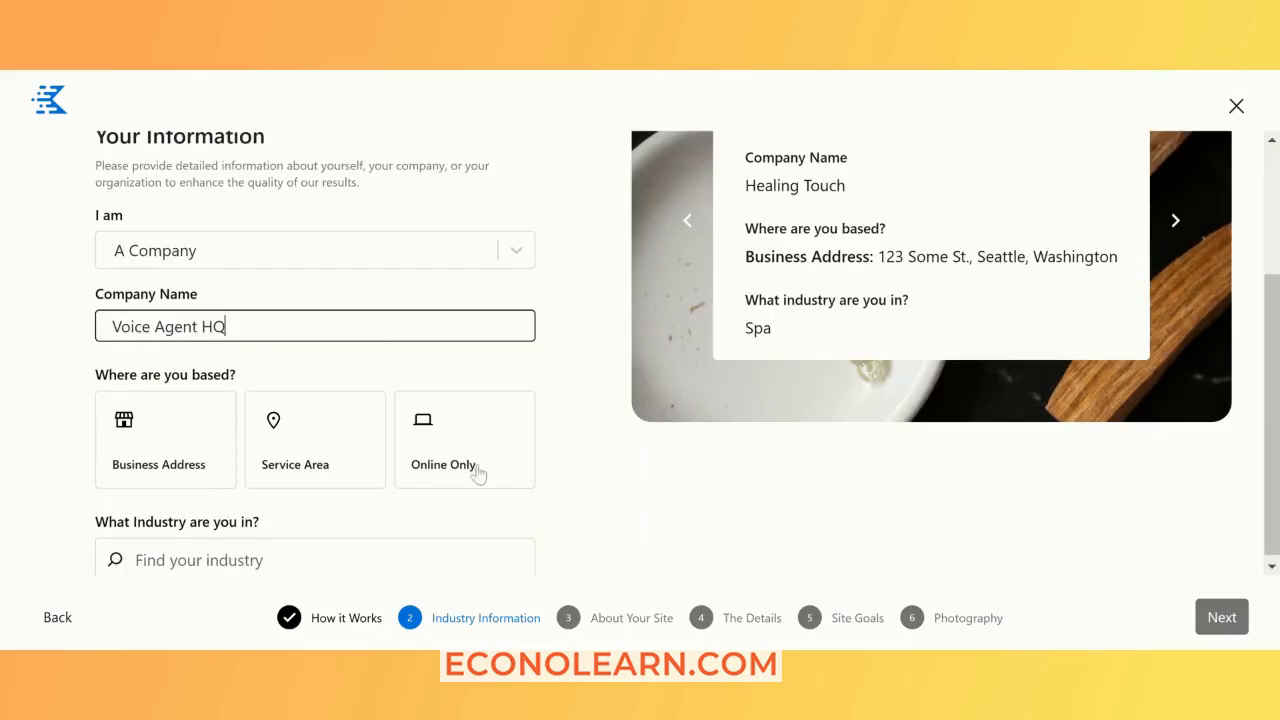
left_click(477, 476)
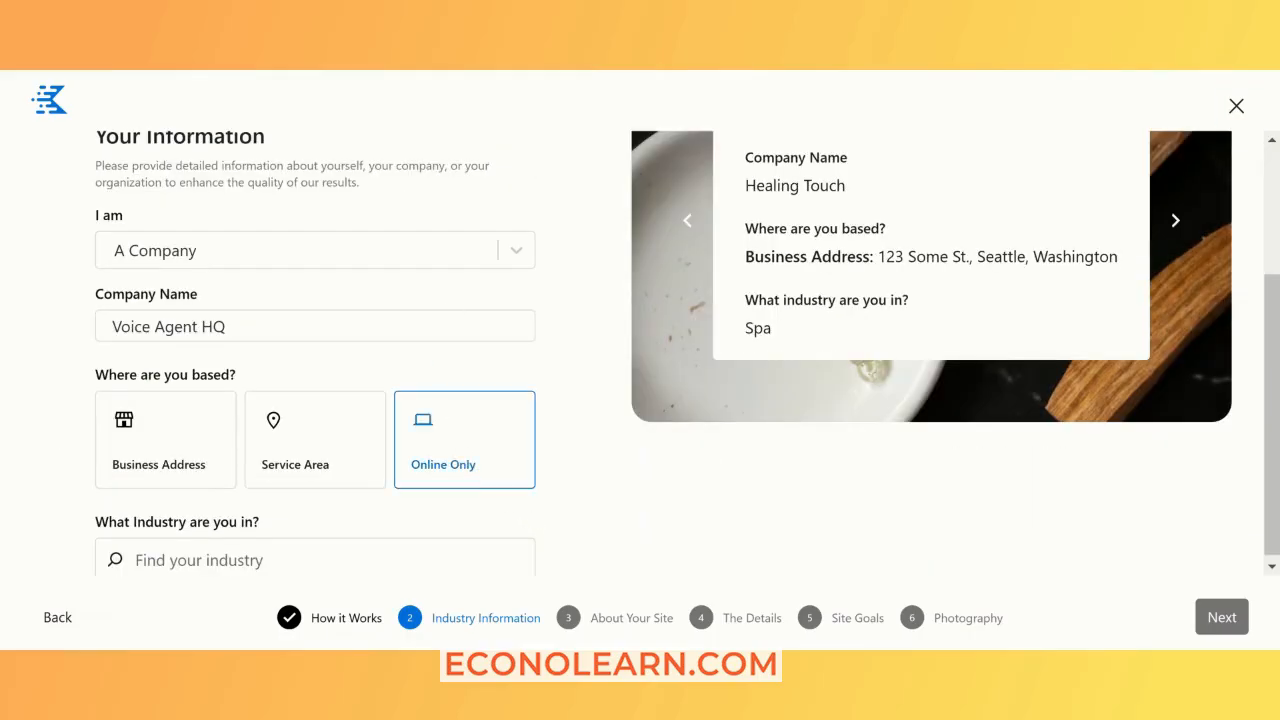
Step: Add "AI Voice Agents" as the company's industry and continue to the site description
scroll(571, 436, "down", 1)
left_click(450, 553)
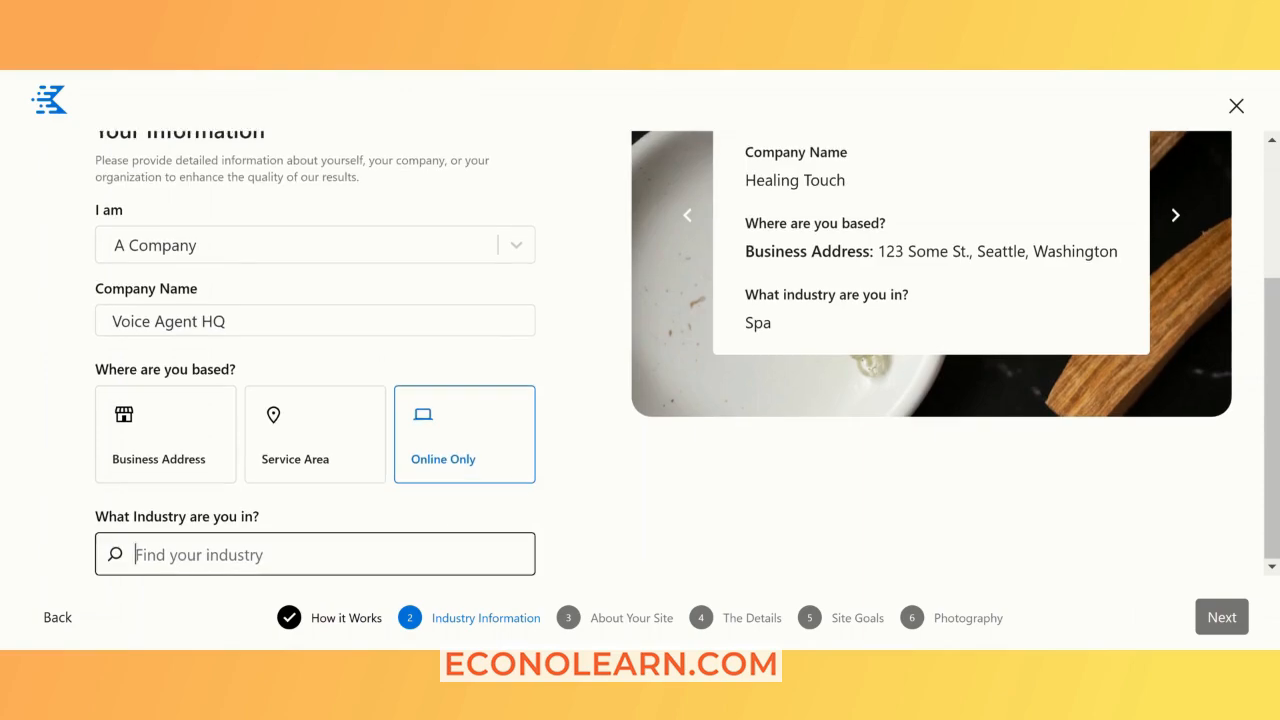
type("Ai")
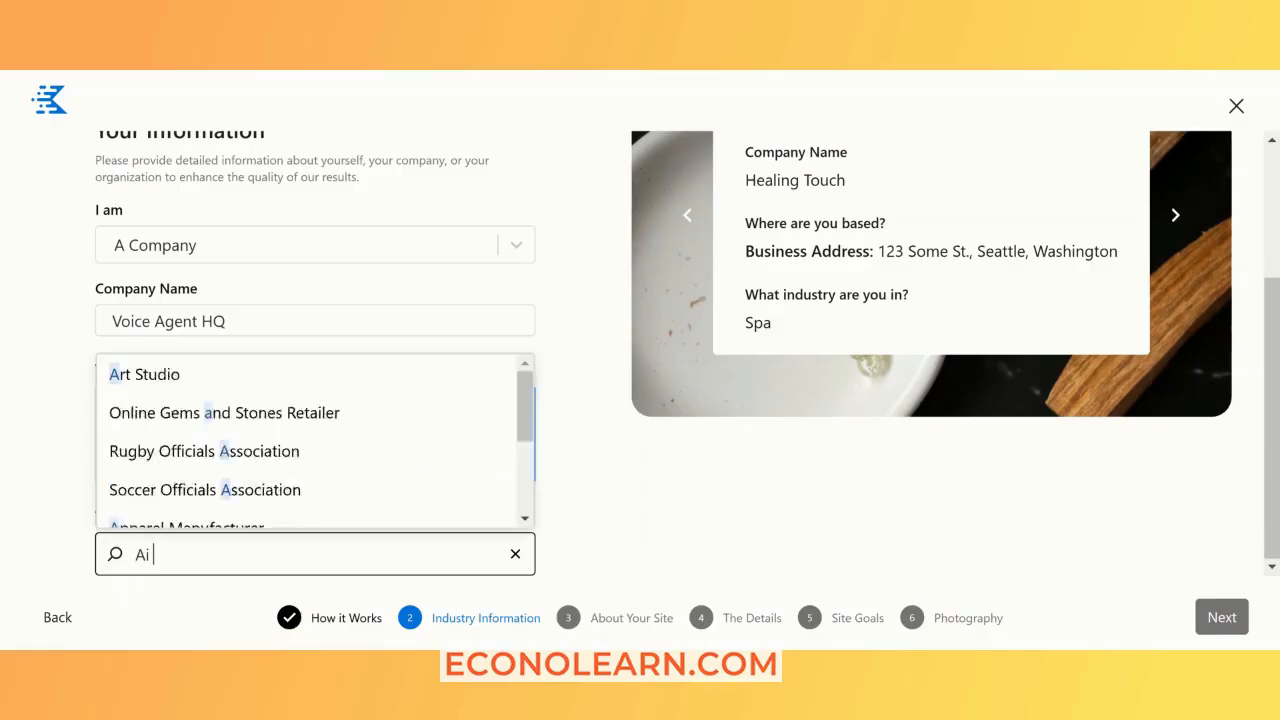
key("BackSpace")
type("I")
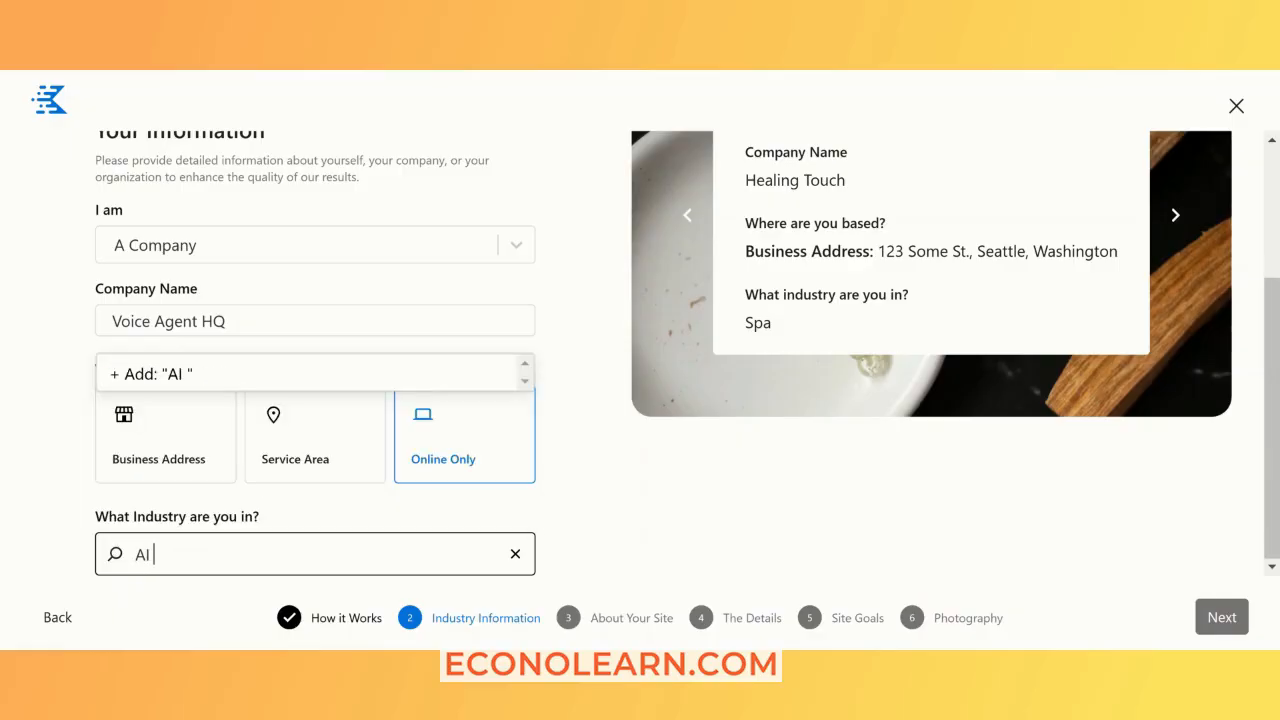
type(" Voice Ae")
key("BackSpace")
type("g")
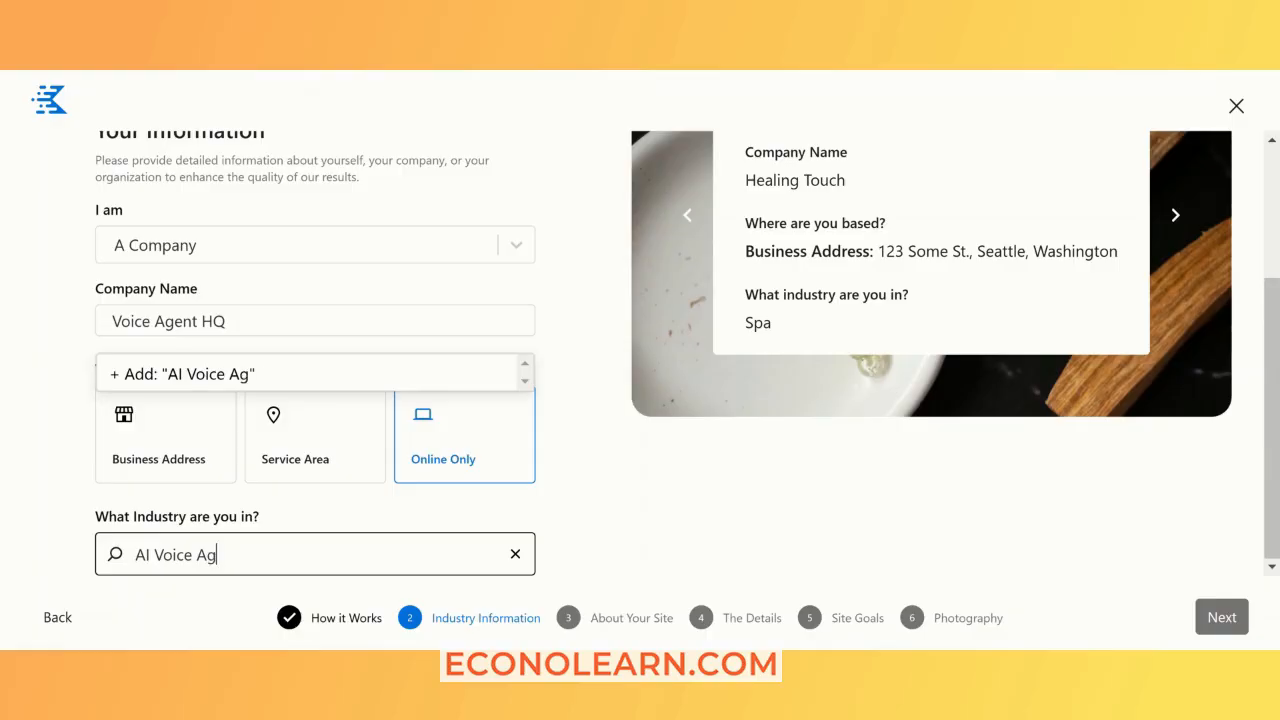
type("ents")
left_click(200, 376)
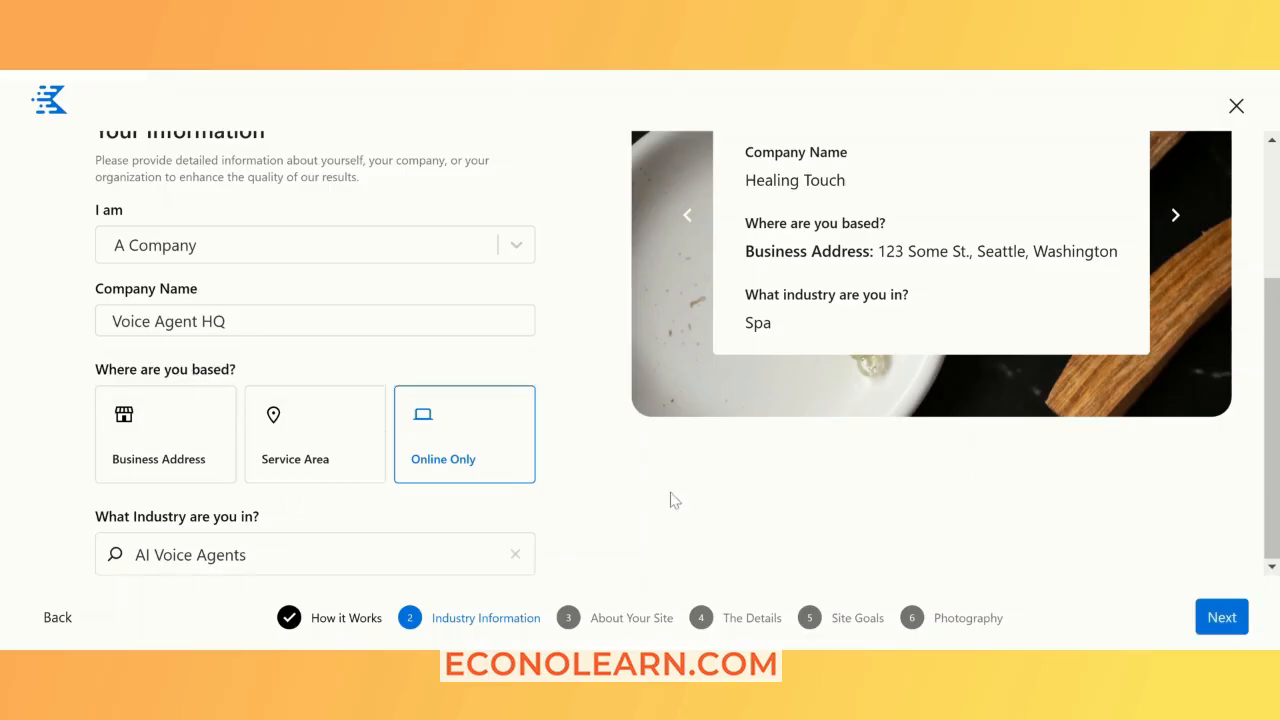
left_click(1216, 612)
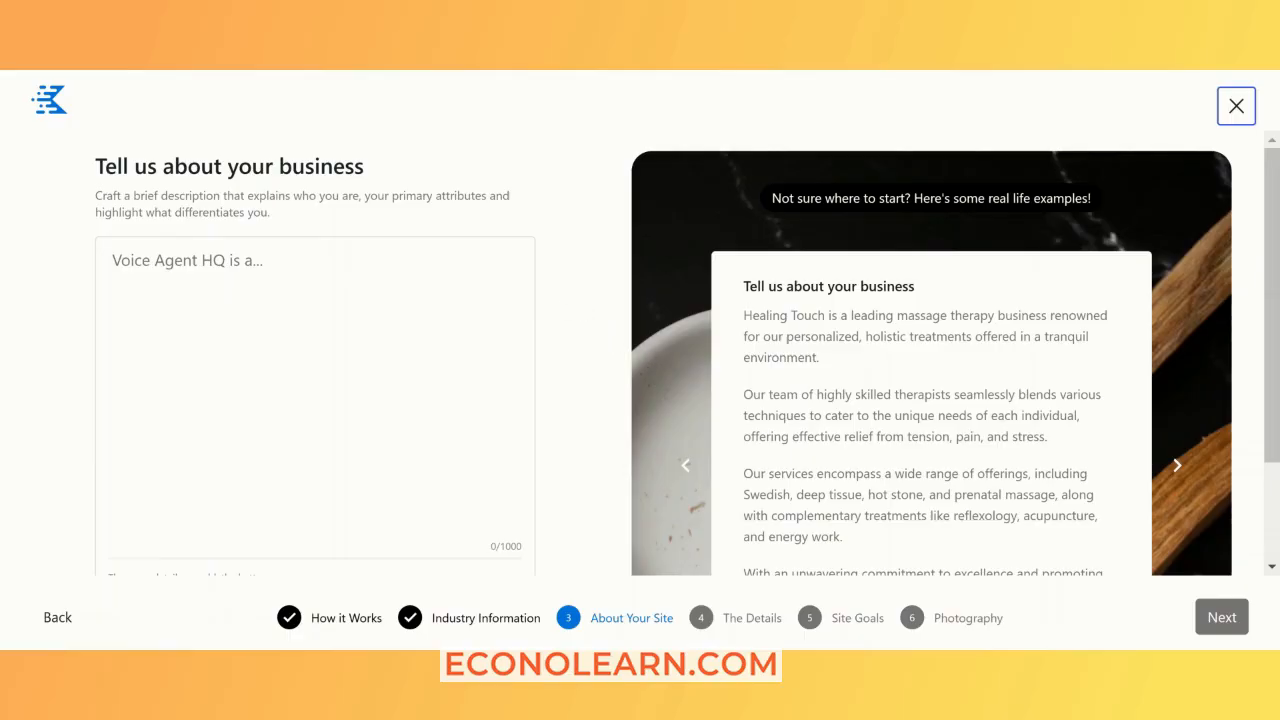
Step: Enter the business description beginning "Welcome to Voice Agents HQ! This is your go-to hub for everything you need to know about AI voice agents"
left_click(314, 360)
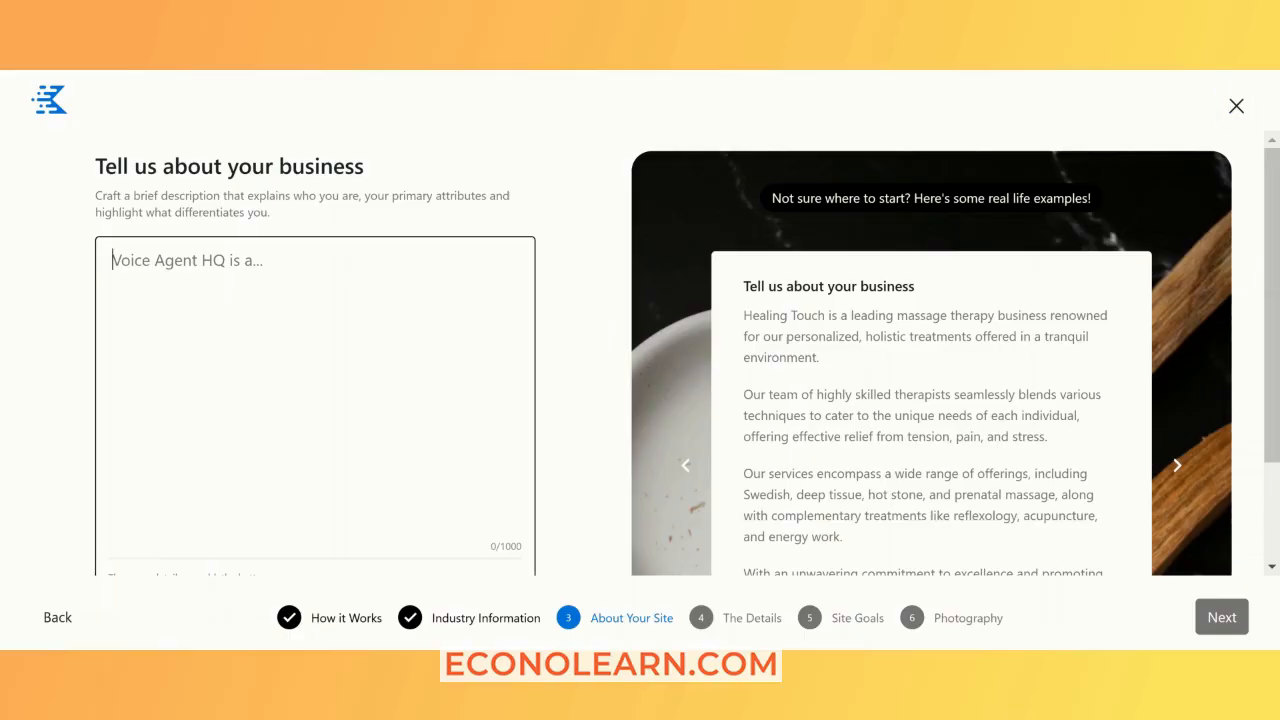
scroll(687, 353, "down", 1)
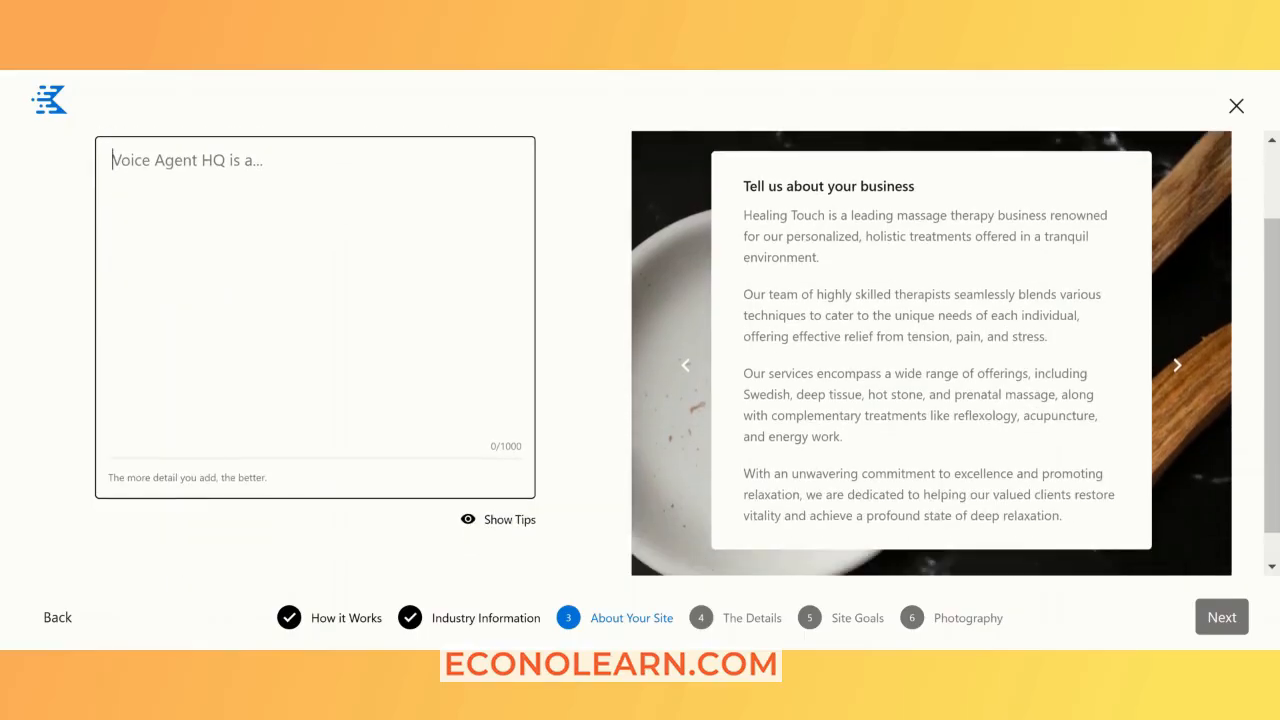
type("Welcome to Voice Agents HQ! This is your go-to hub for everything you need to know about AI voice agents and how they can revolutionize business solutions. Whether you're new to AI or looking to integrate advanced voice technologies into your operations, Voice Agents HQ provides clear insights, expert advice, and practical guides to help you harness the power of AI voice agents. Here, we break down complex concepts and showcase the best tools to streamline customer interactions, boost efficiency, and enhance customer experience. Dive in to see how voice AI can elevate your business to new heights!")
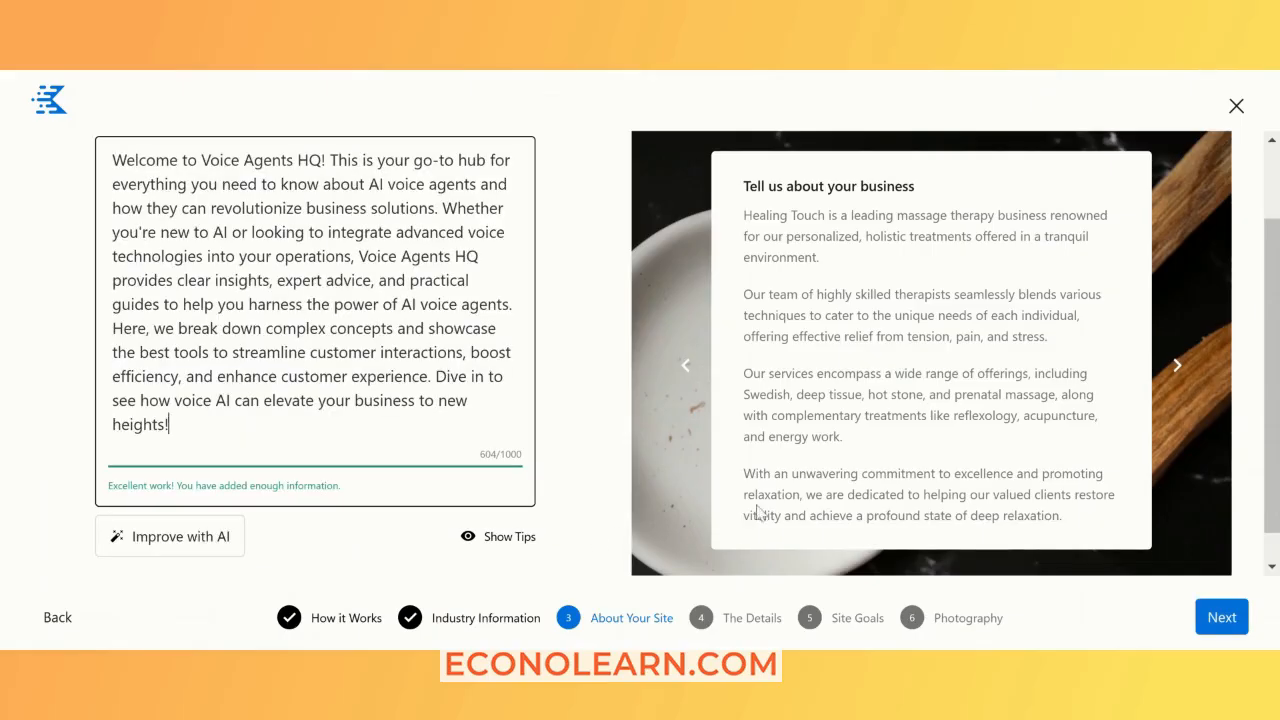
Step: Improve the business description with AI and continue to the site details with the rewritten copy
left_click(186, 557)
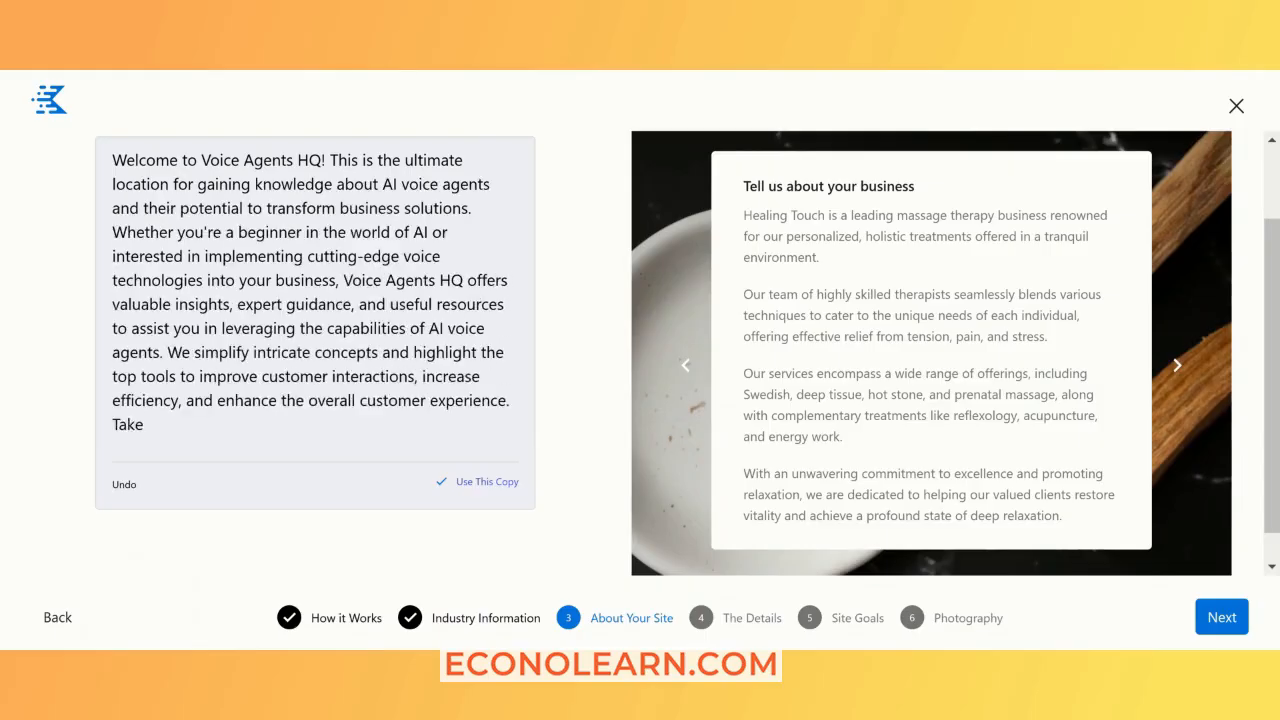
scroll(356, 336, "down", 1)
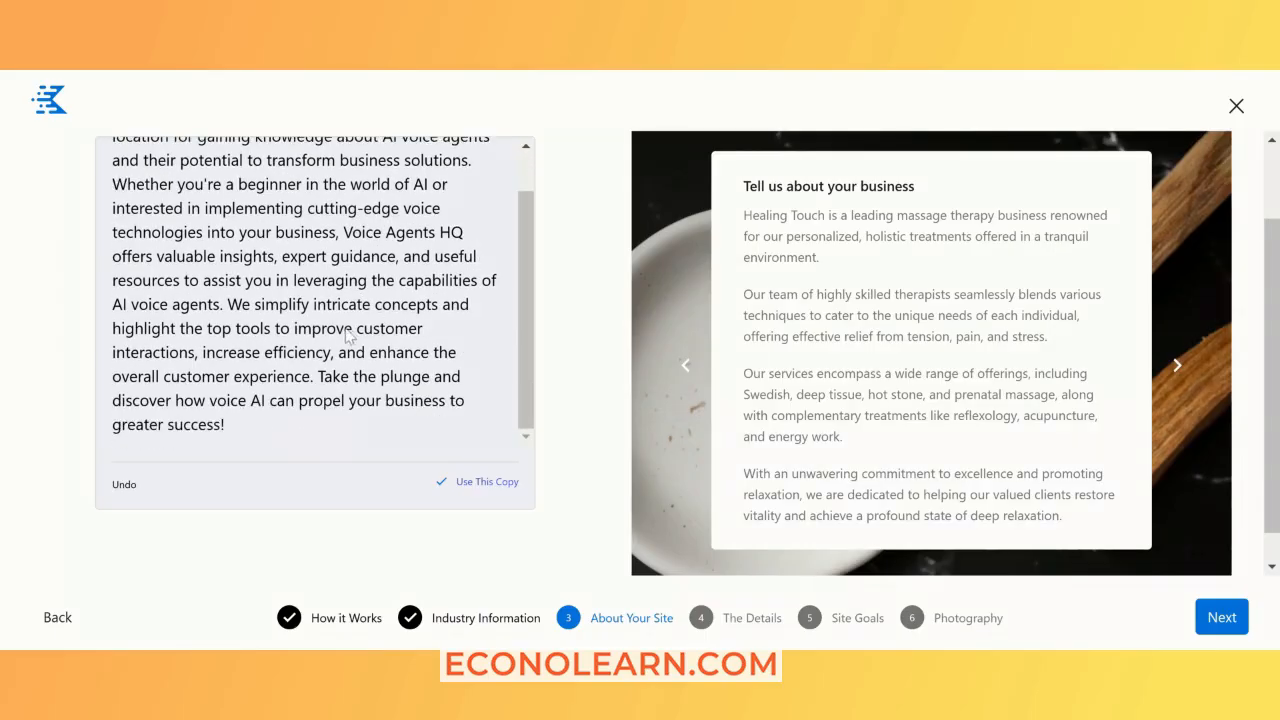
scroll(1025, 410, "down", 1)
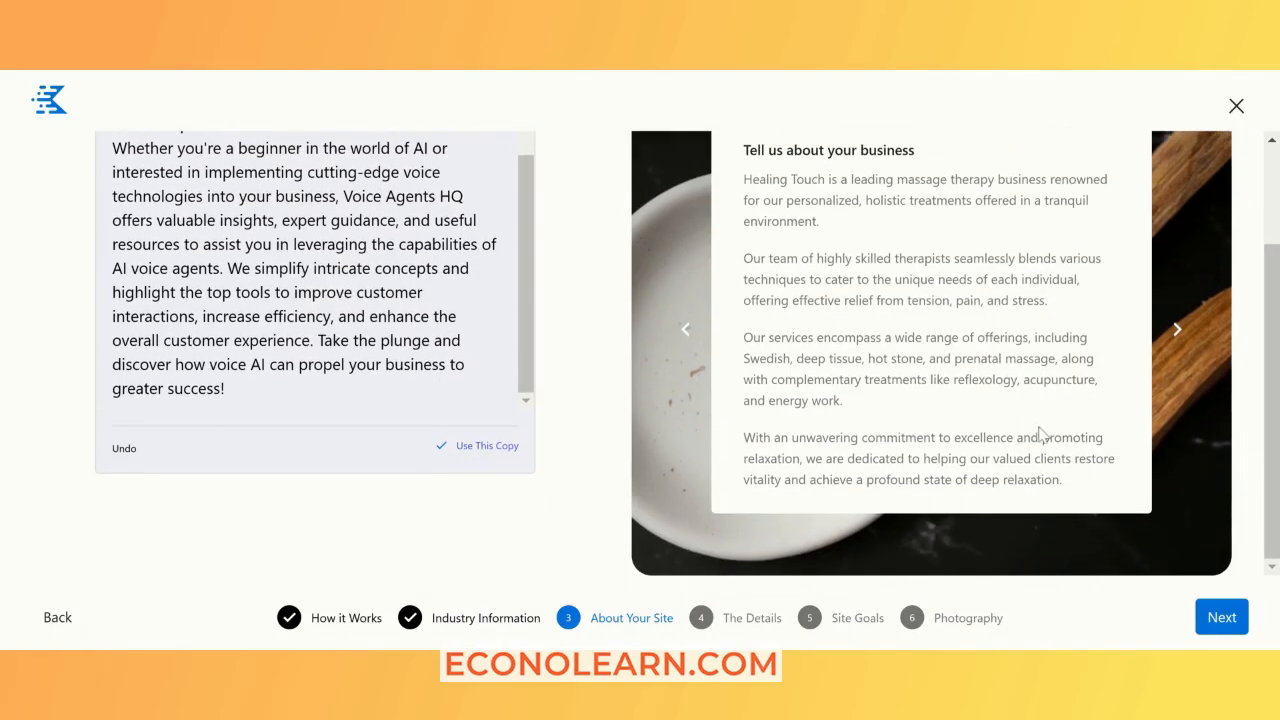
left_click(1218, 618)
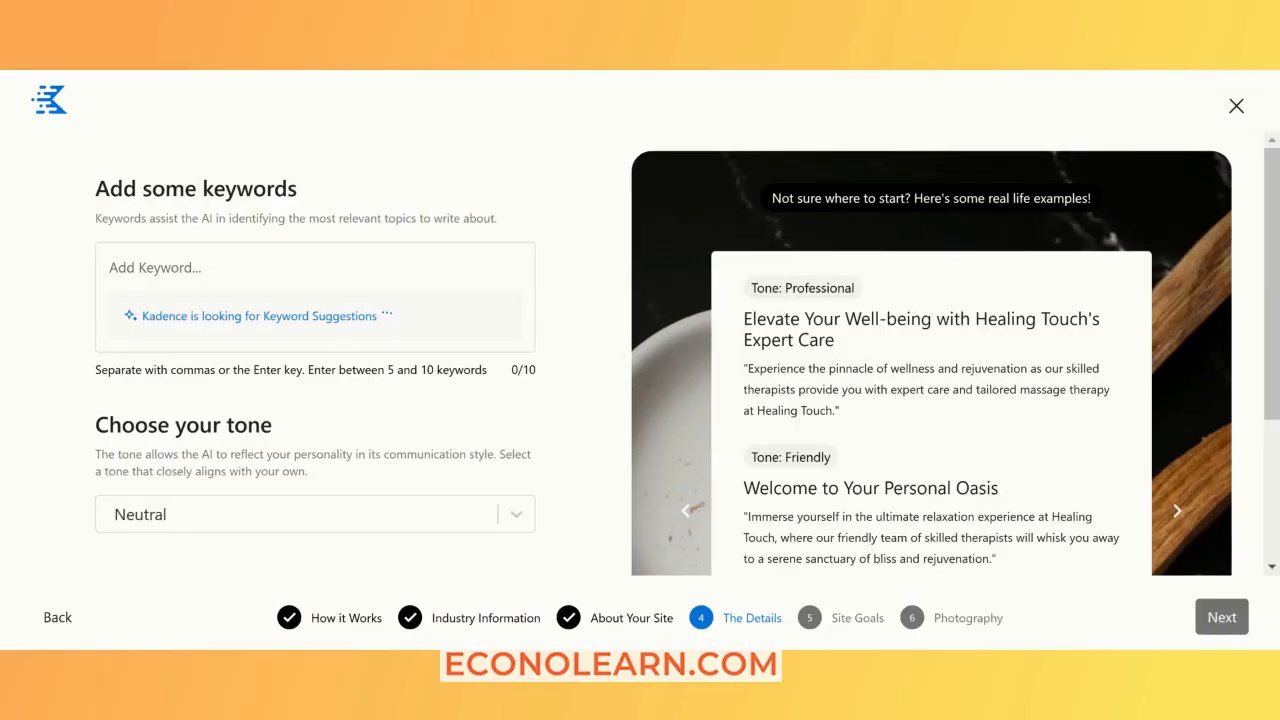
Step: Add the keywords AI Voice Agents, Voice AI, AI receptionist and AI solutions to the site details
left_click(212, 262)
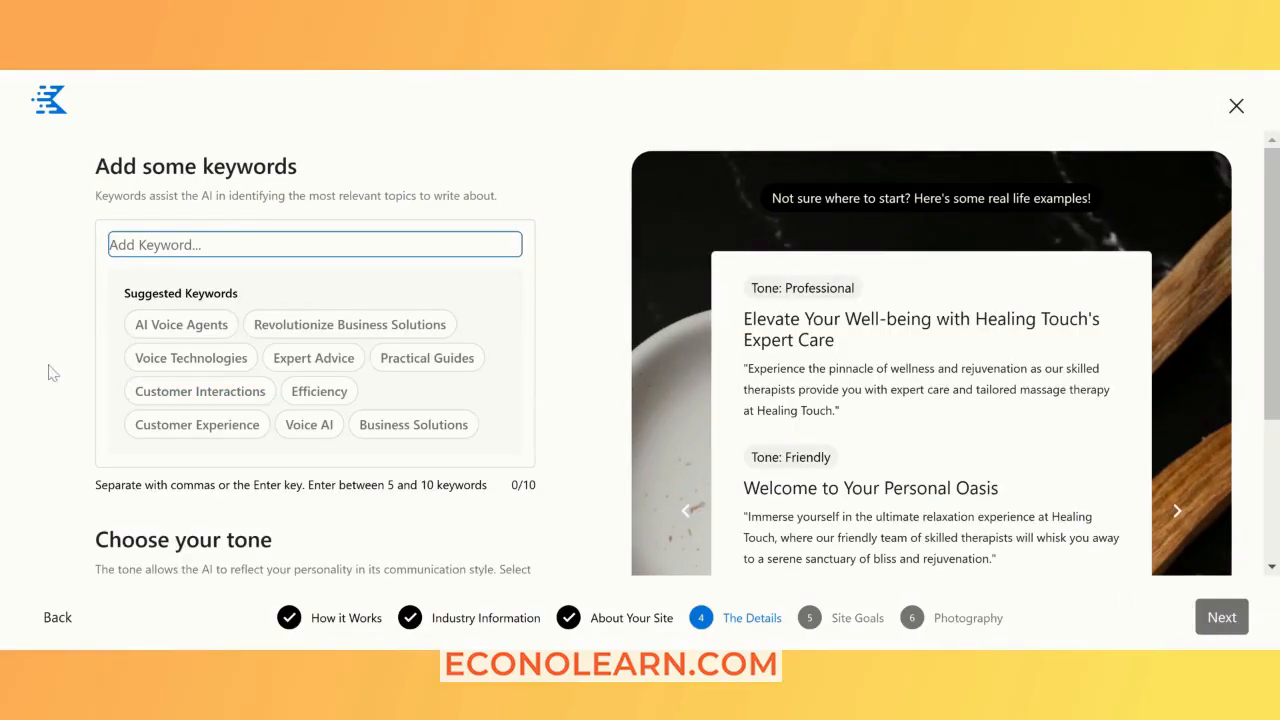
left_click(175, 329)
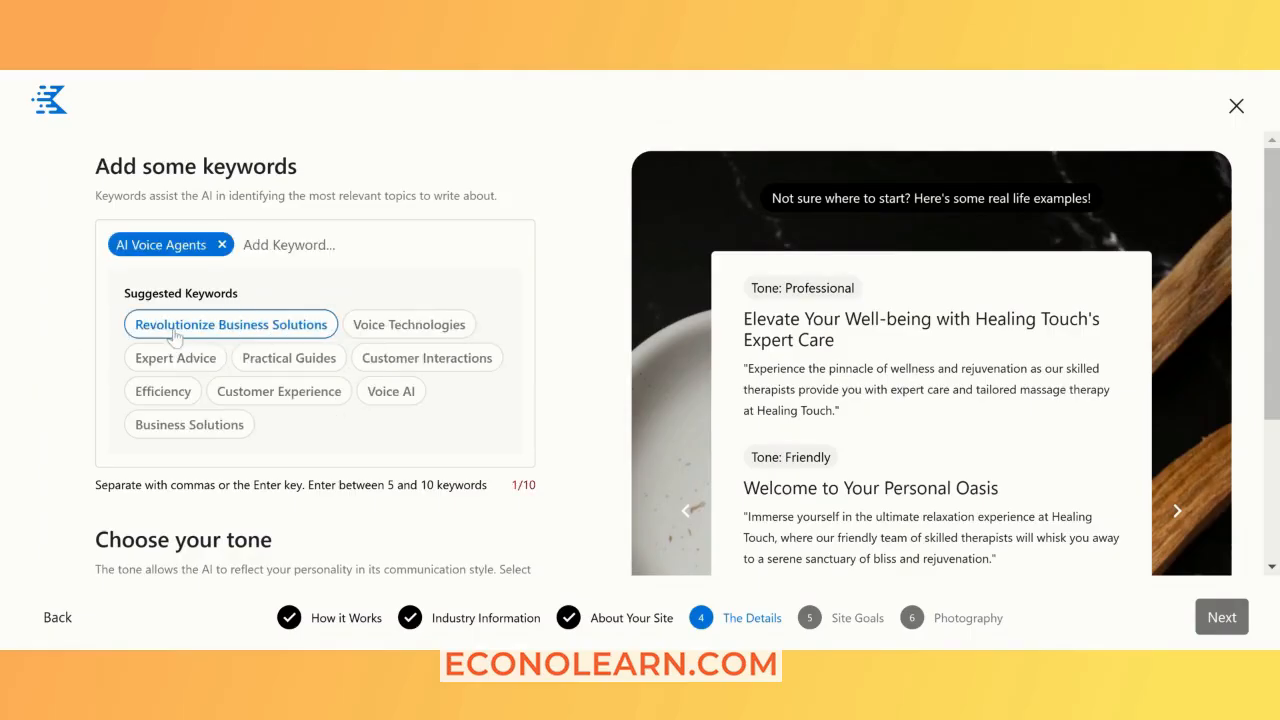
left_click(398, 390)
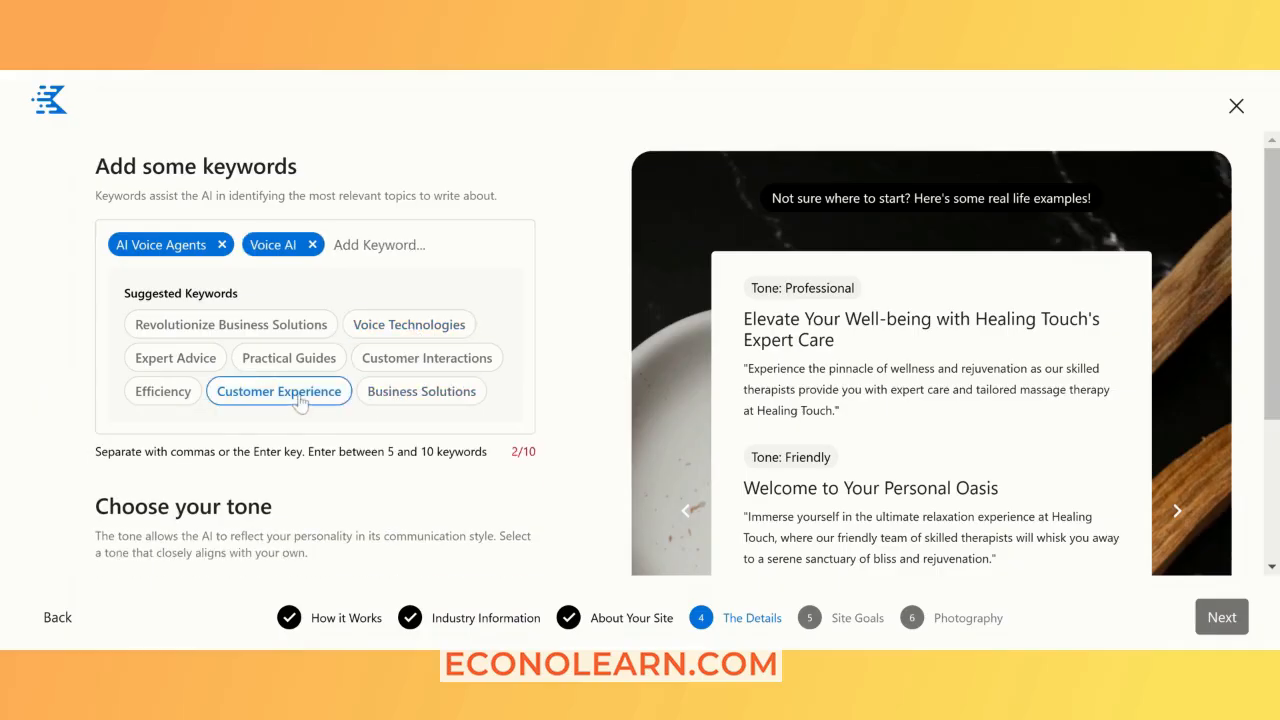
left_click(380, 245)
type("AI receptionist")
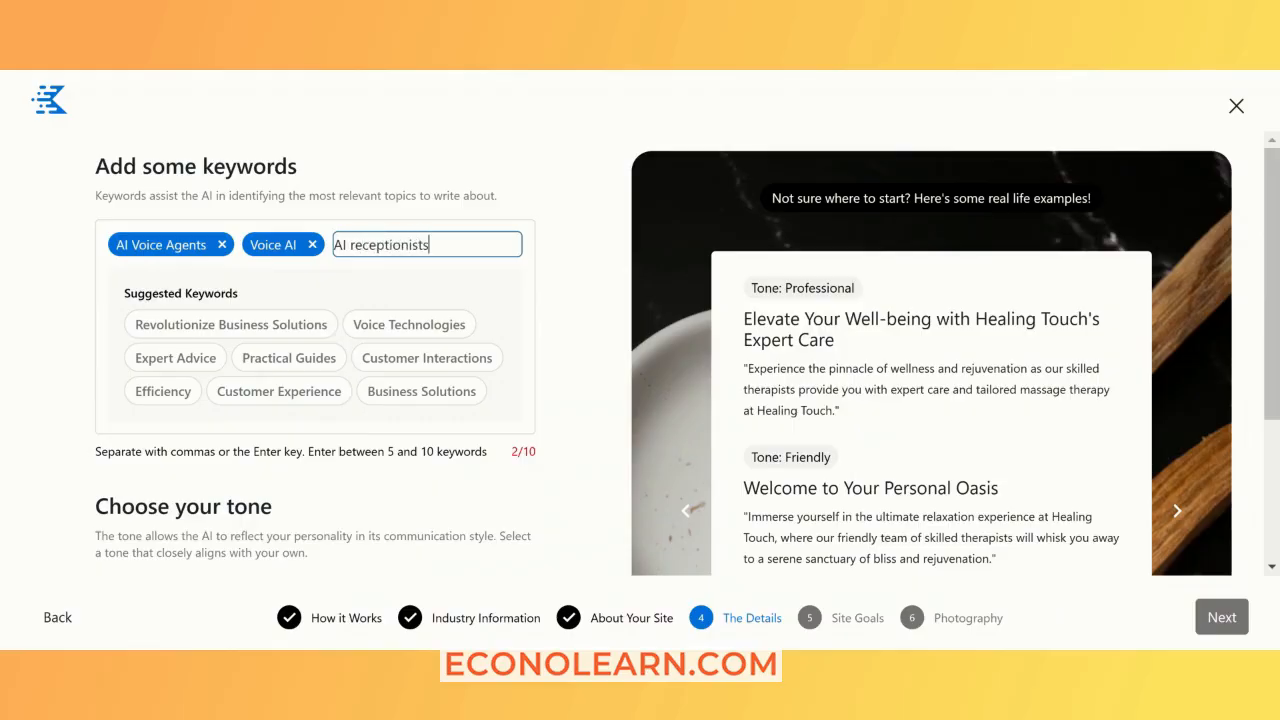
key("Return")
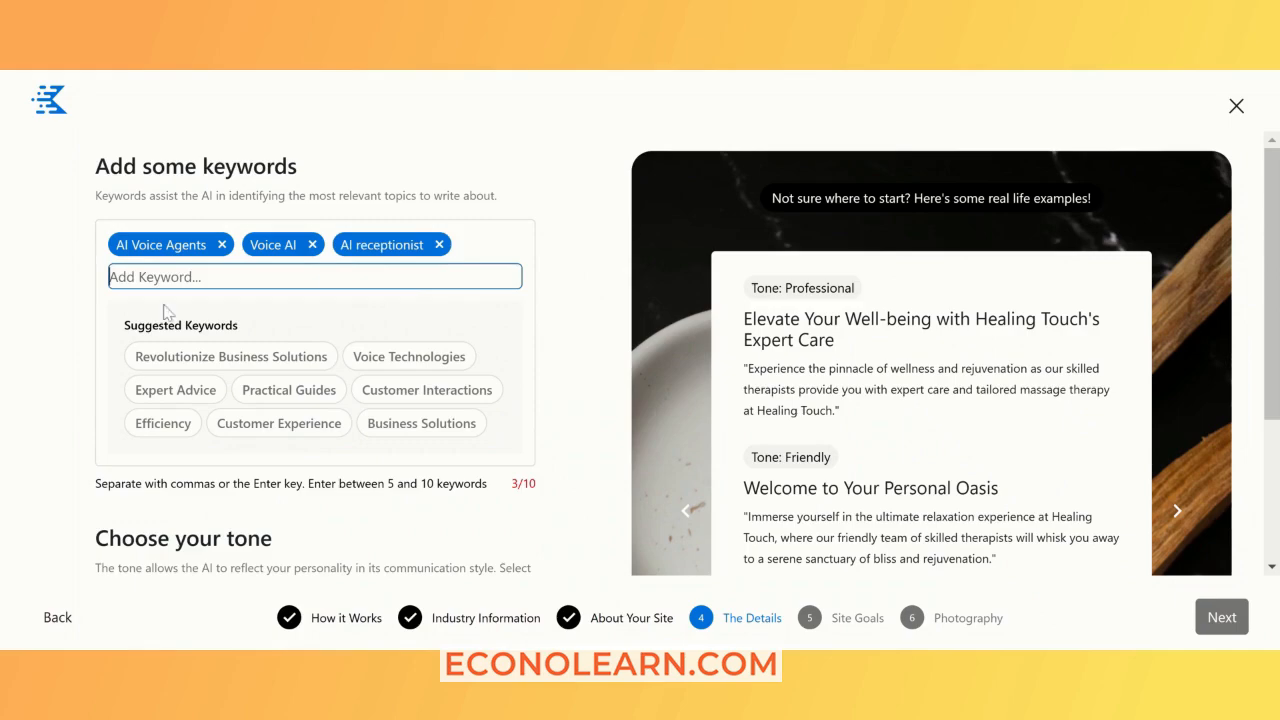
type("AI solutions")
key("Return")
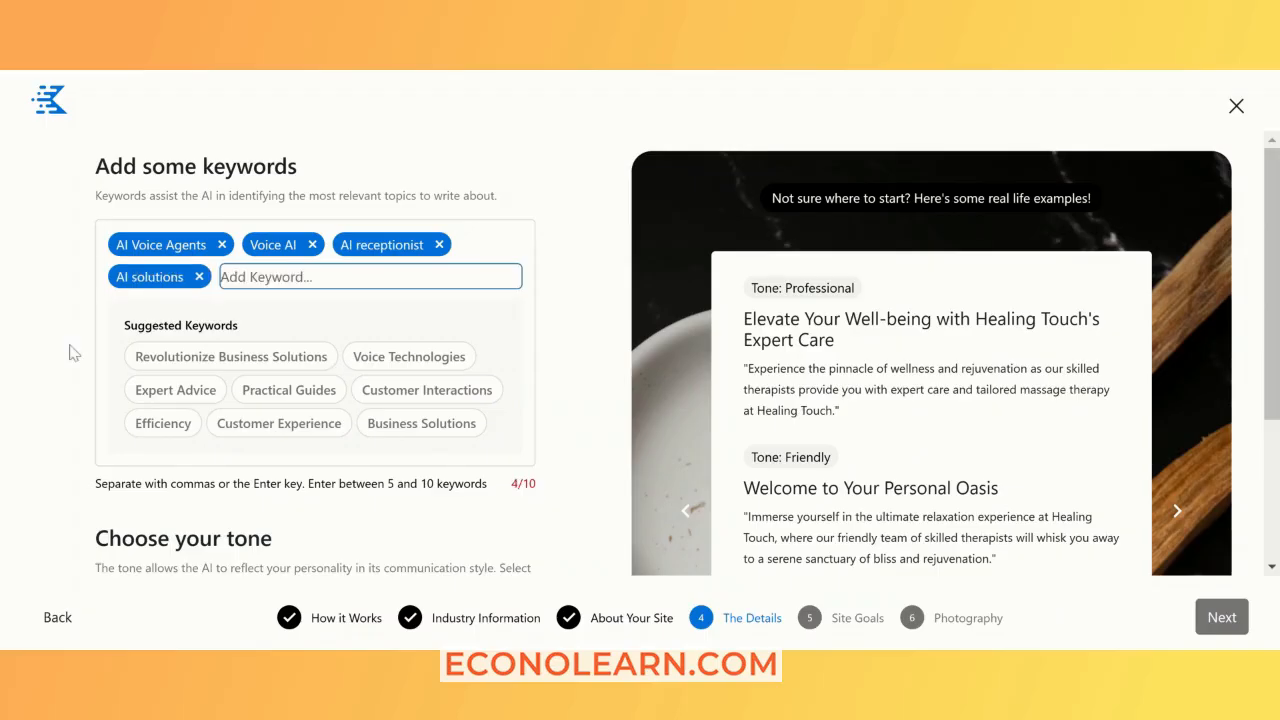
Step: Set the site's tone to Trustworthy and continue to the site goals
scroll(70, 352, "down", 2)
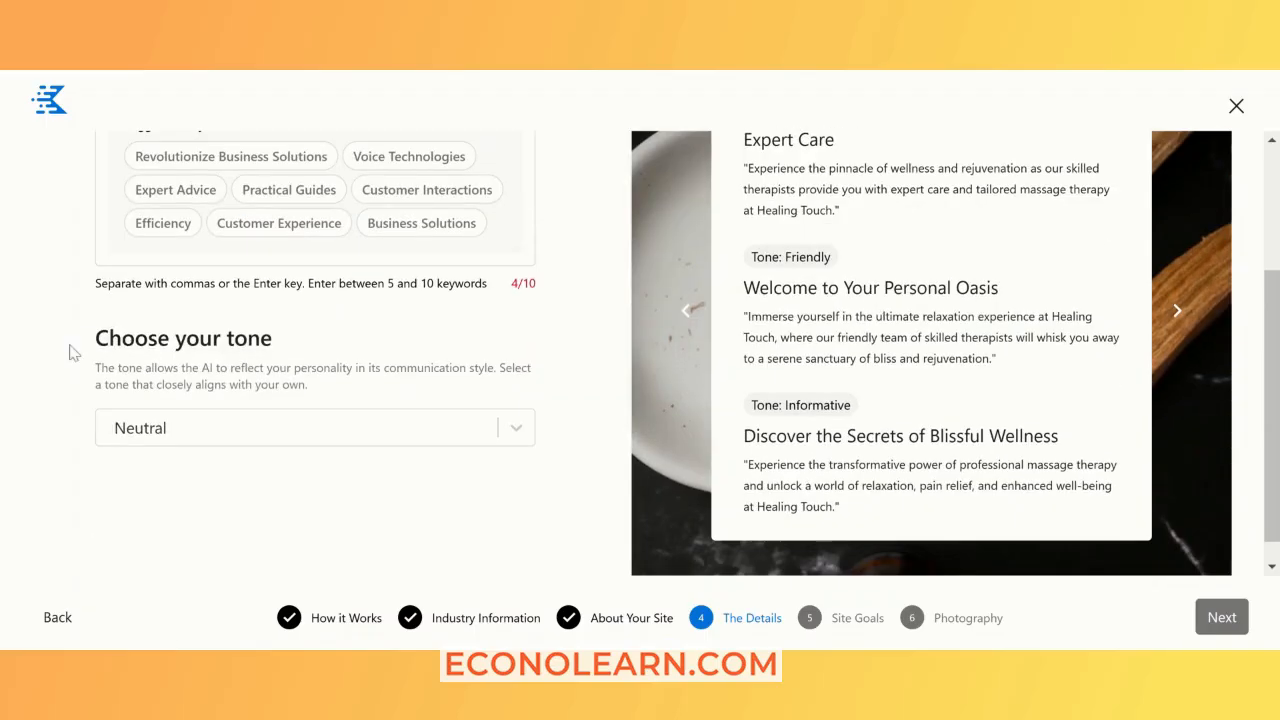
left_click(333, 443)
left_click(323, 331)
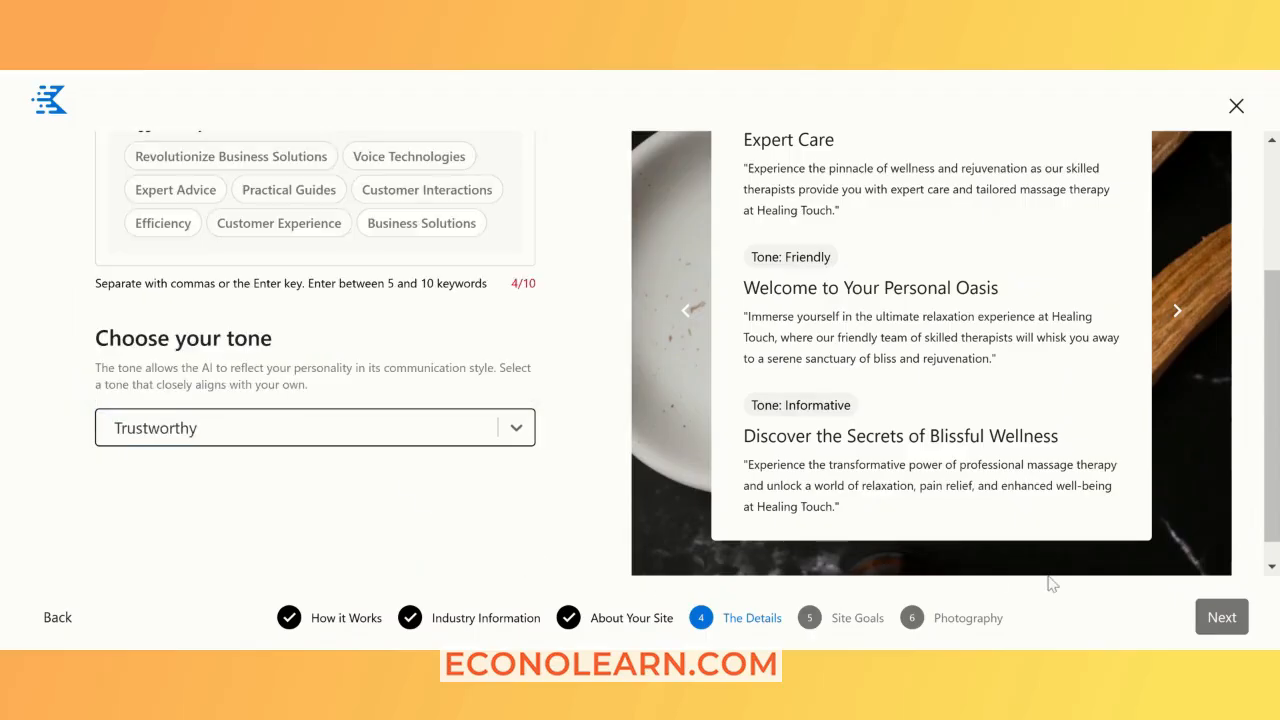
left_click(1244, 623)
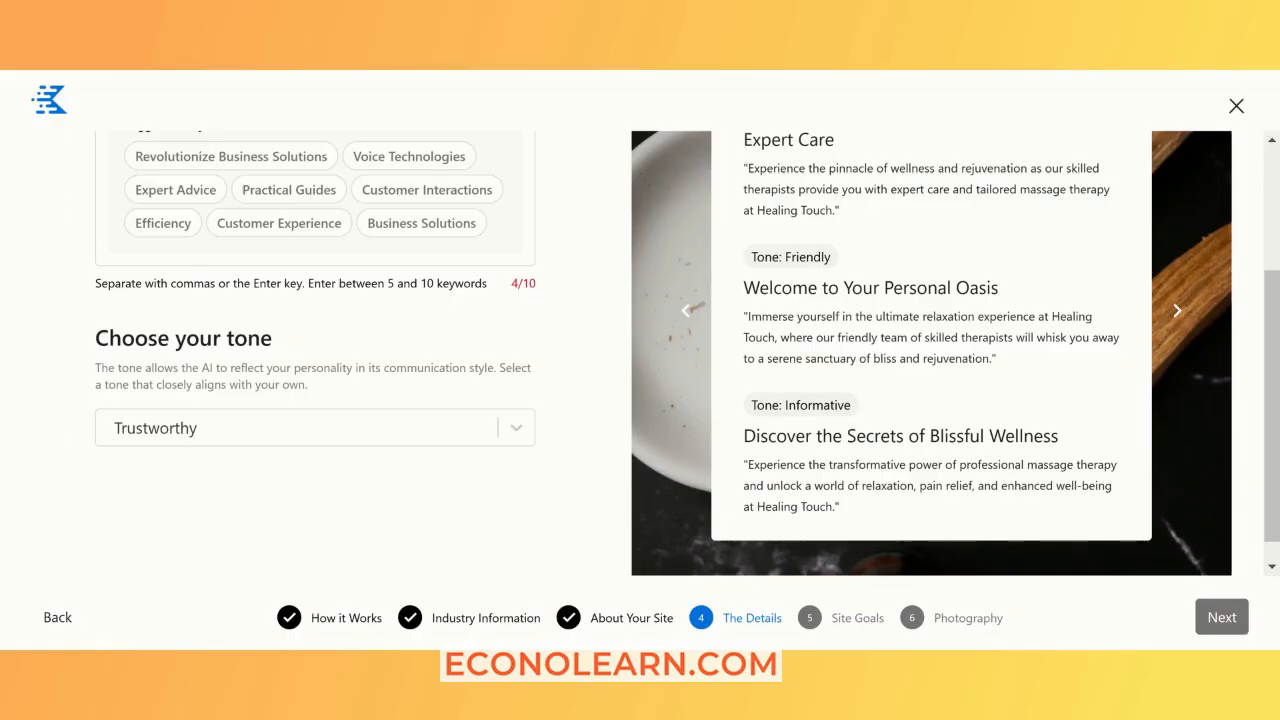
Step: Select "I want to offer courses" as the site goal and continue to the photography selection
scroll(443, 320, "down", 3)
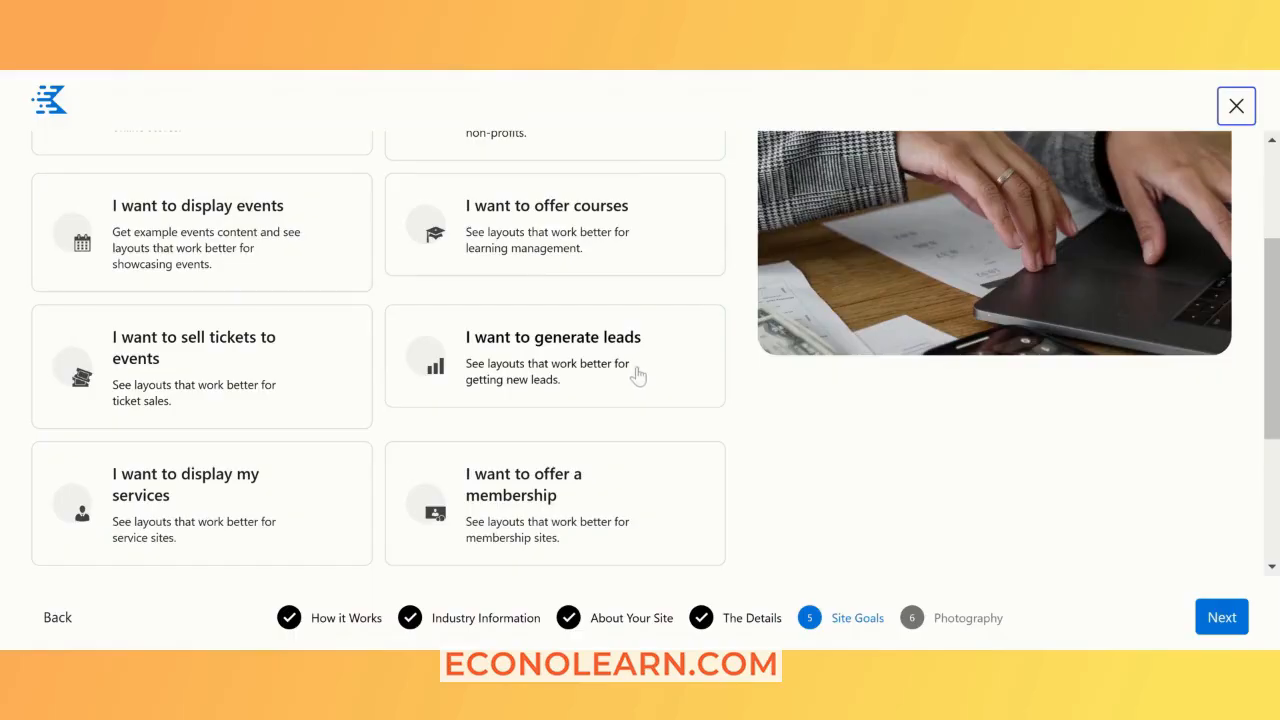
scroll(640, 374, "up", 2)
scroll(638, 375, "up", 2)
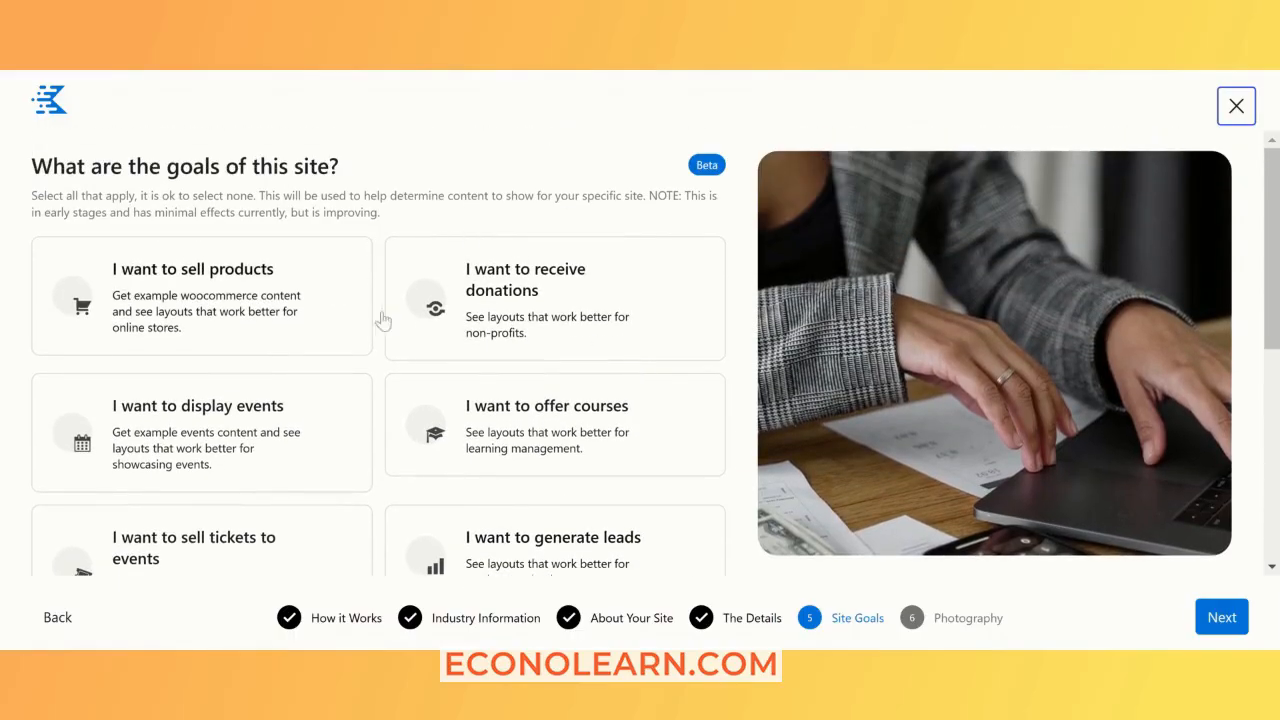
scroll(575, 294, "down", 3)
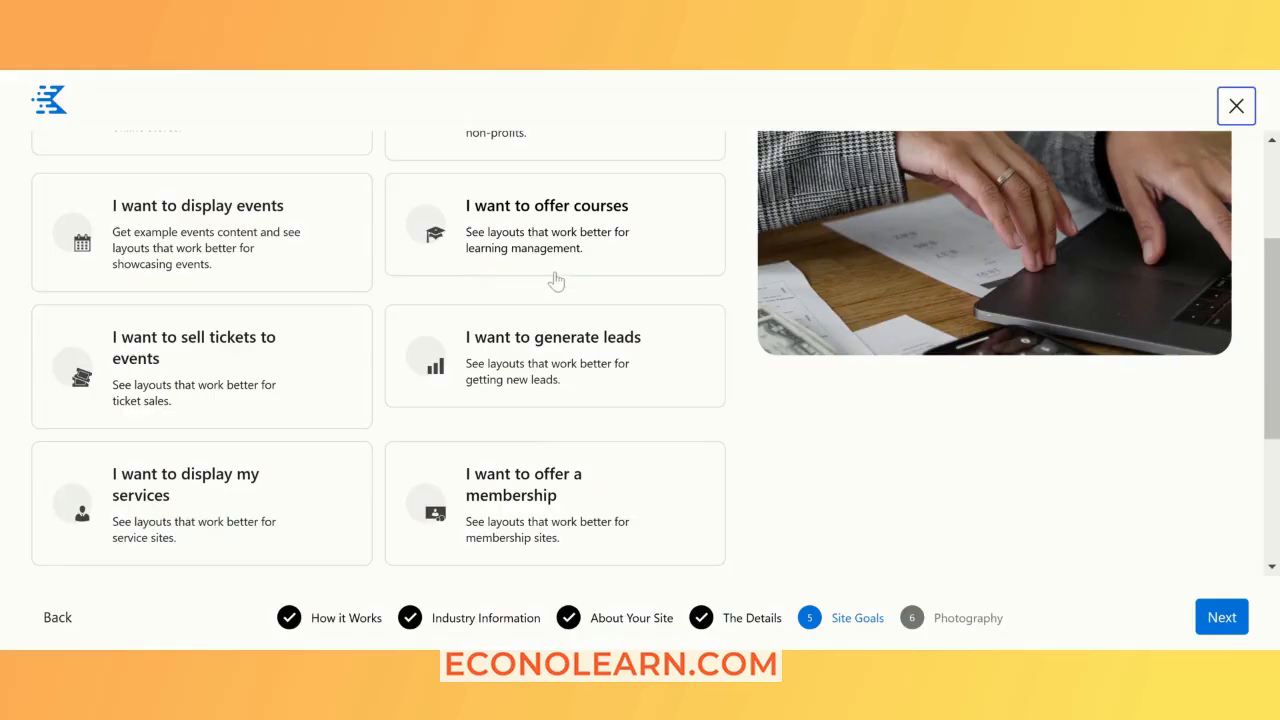
left_click(562, 241)
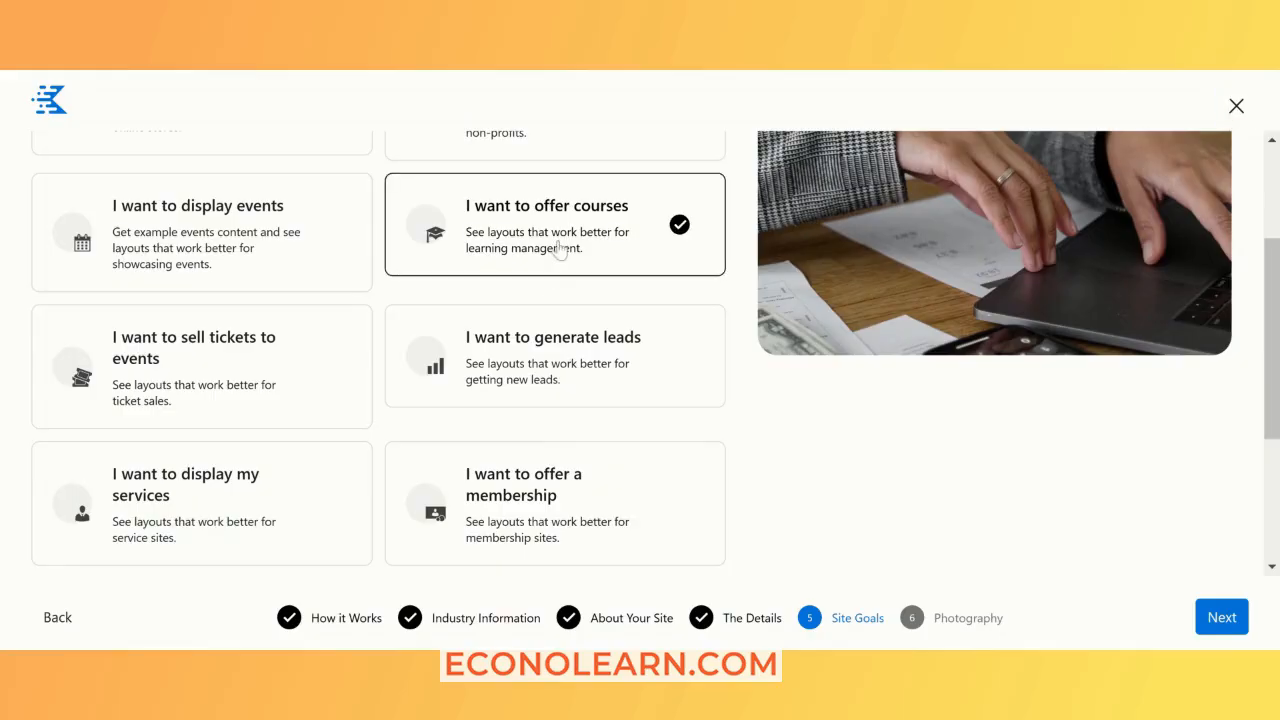
left_click(1213, 628)
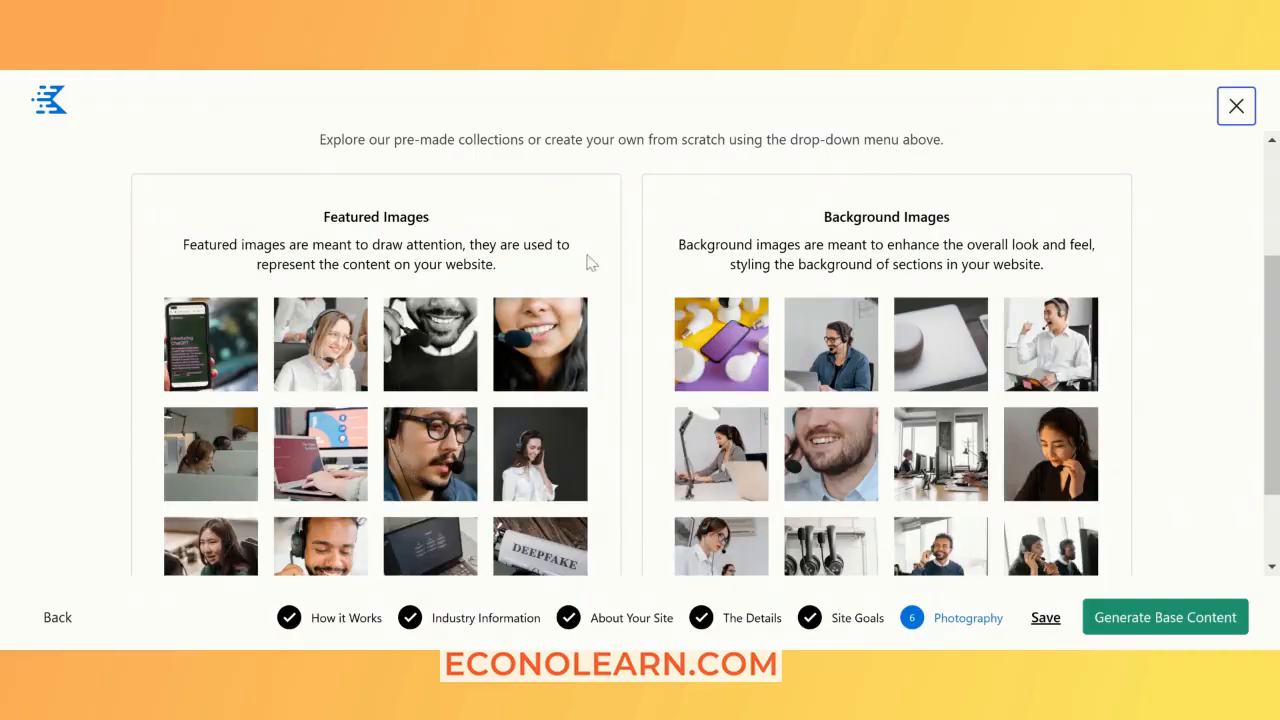
Step: Examine the suggested featured and background images for their fit with the AI voice agents site
scroll(692, 230, "down", 1)
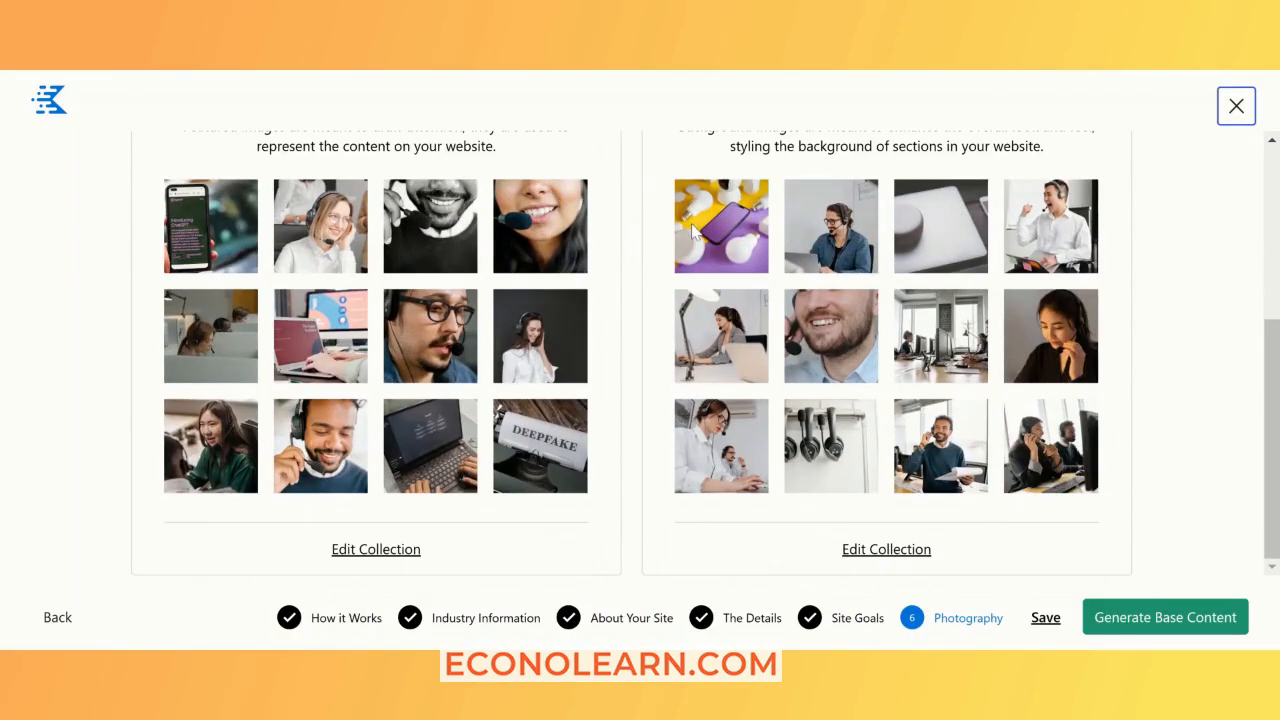
scroll(866, 490, "up", 1)
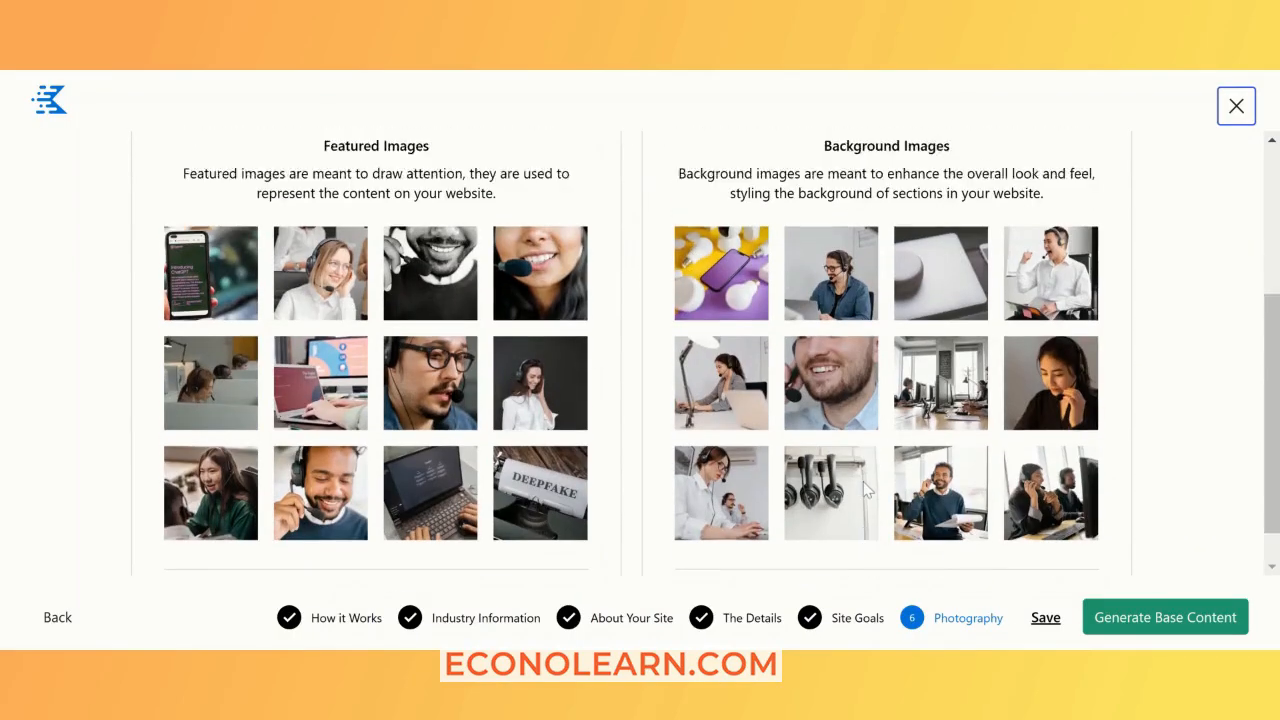
scroll(866, 490, "up", 2)
scroll(1090, 397, "down", 1)
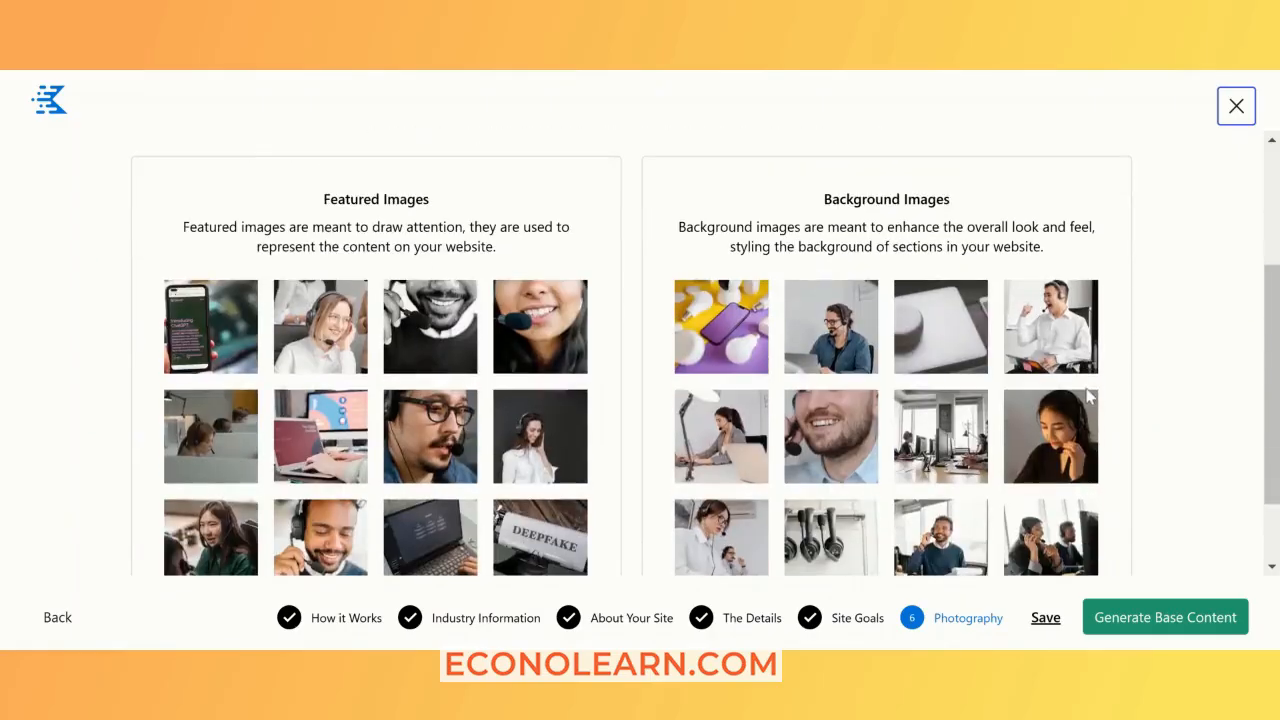
scroll(1090, 397, "down", 1)
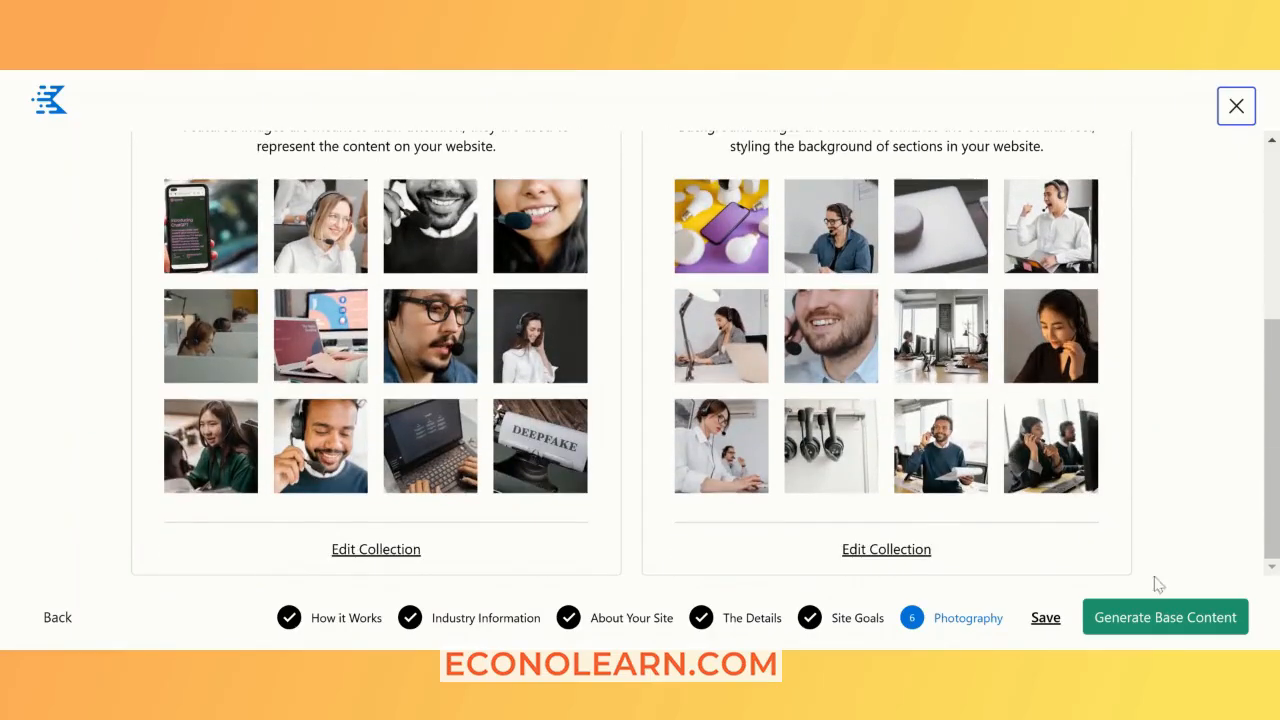
scroll(906, 448, "up", 1)
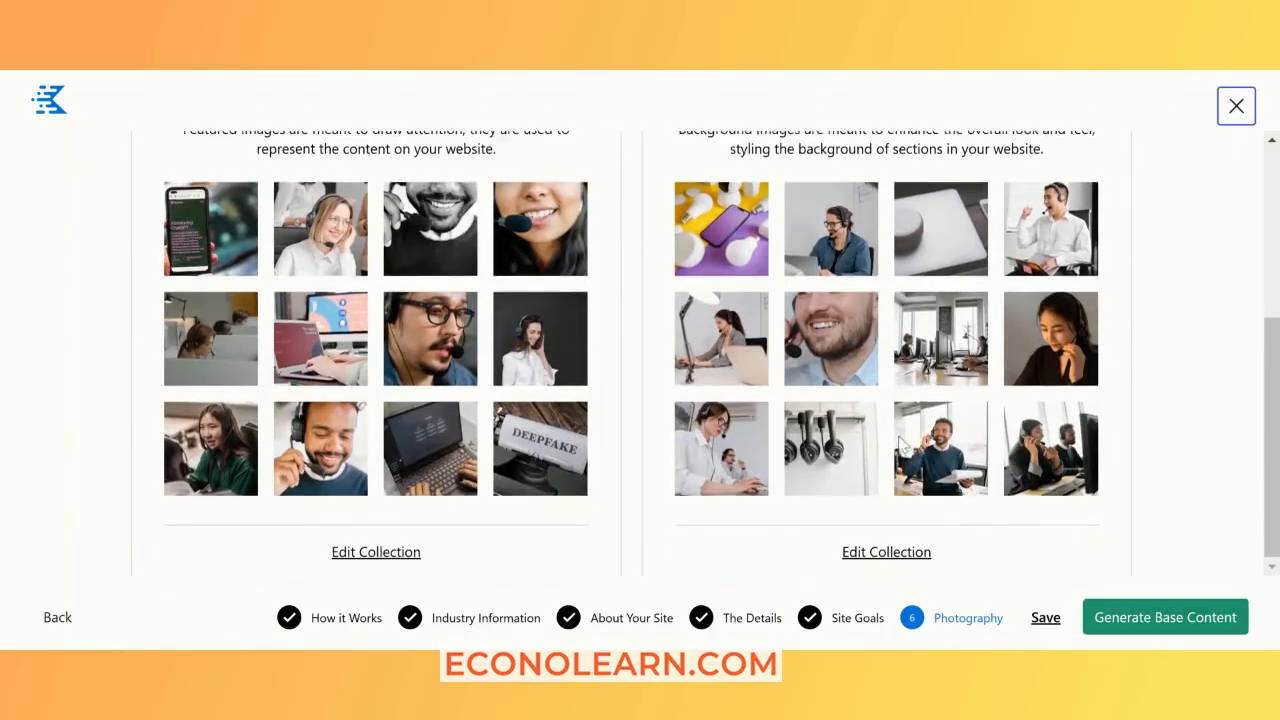
scroll(902, 442, "up", 2)
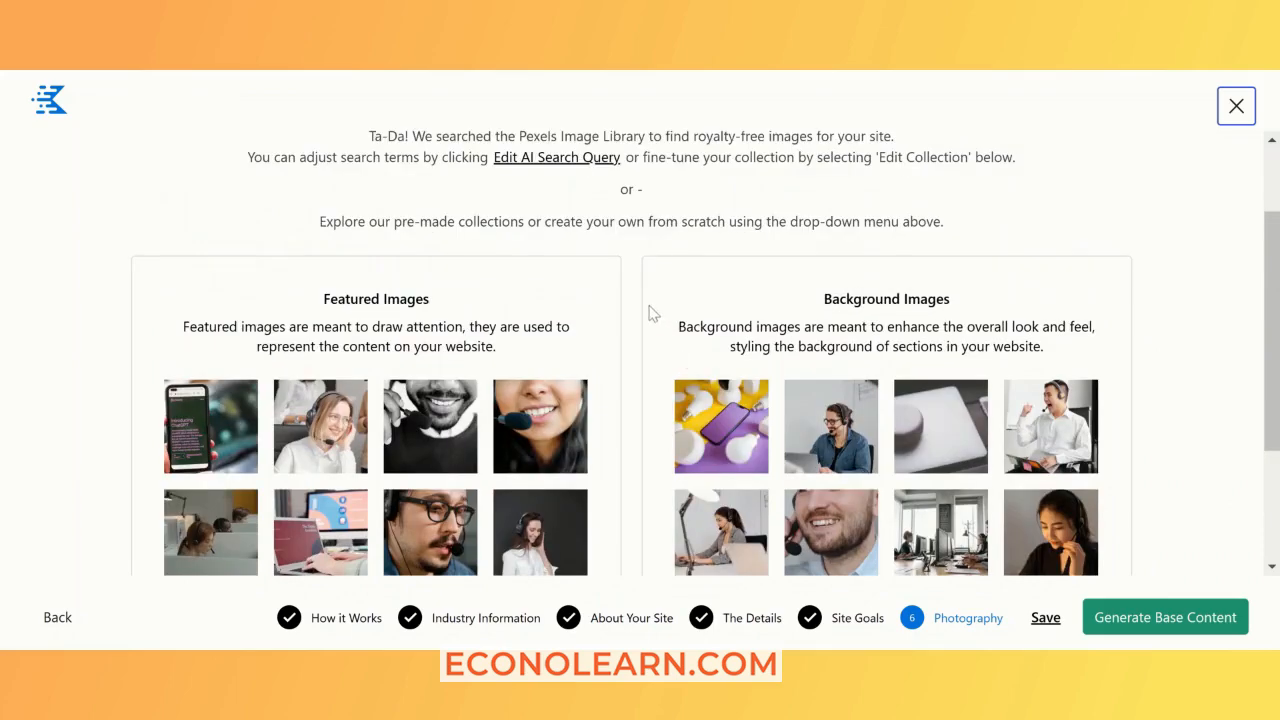
scroll(652, 313, "down", 1)
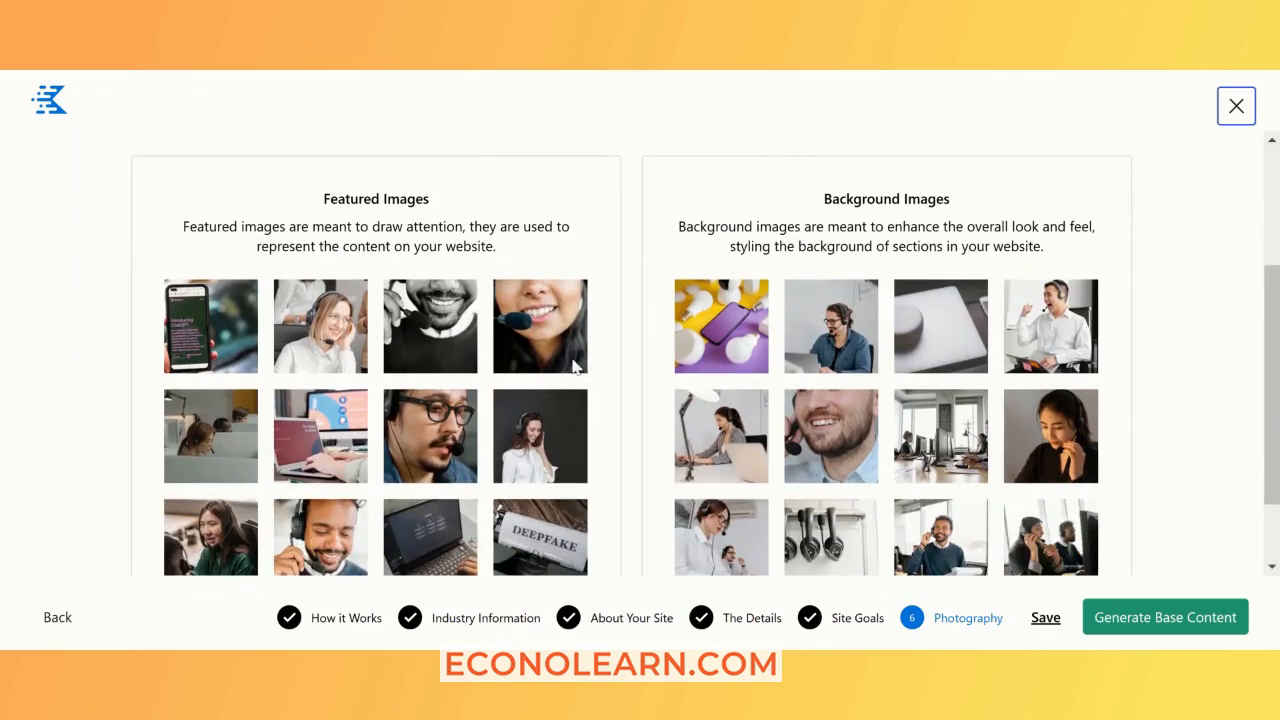
scroll(378, 374, "down", 1)
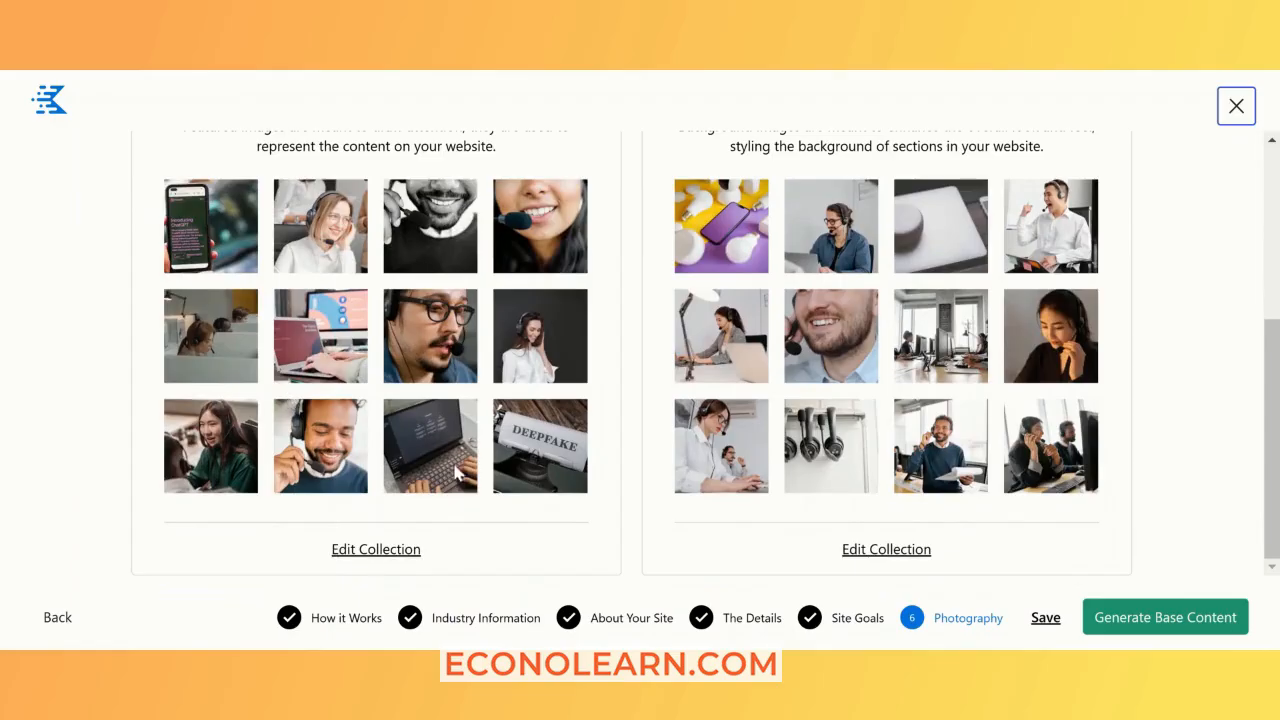
Step: Check the featured images collection, keep the suggested photos, and generate the site's base content
left_click(562, 440)
left_click(380, 550)
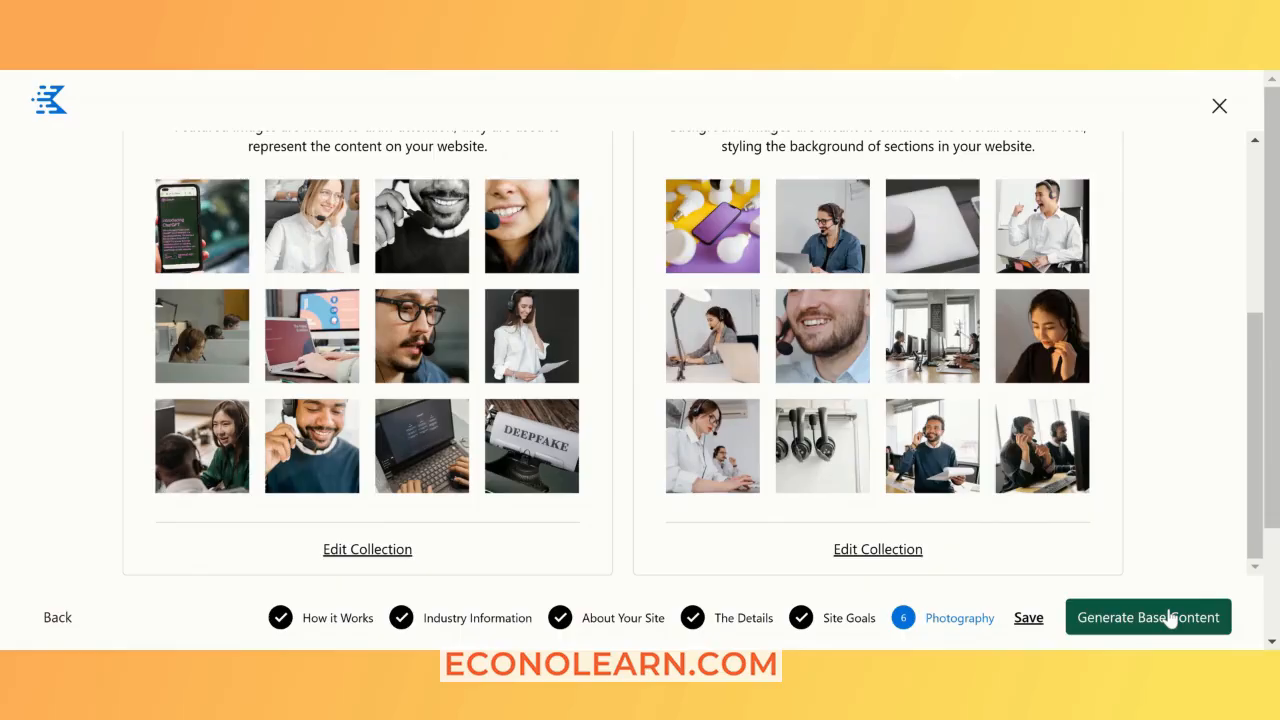
left_click(1169, 614)
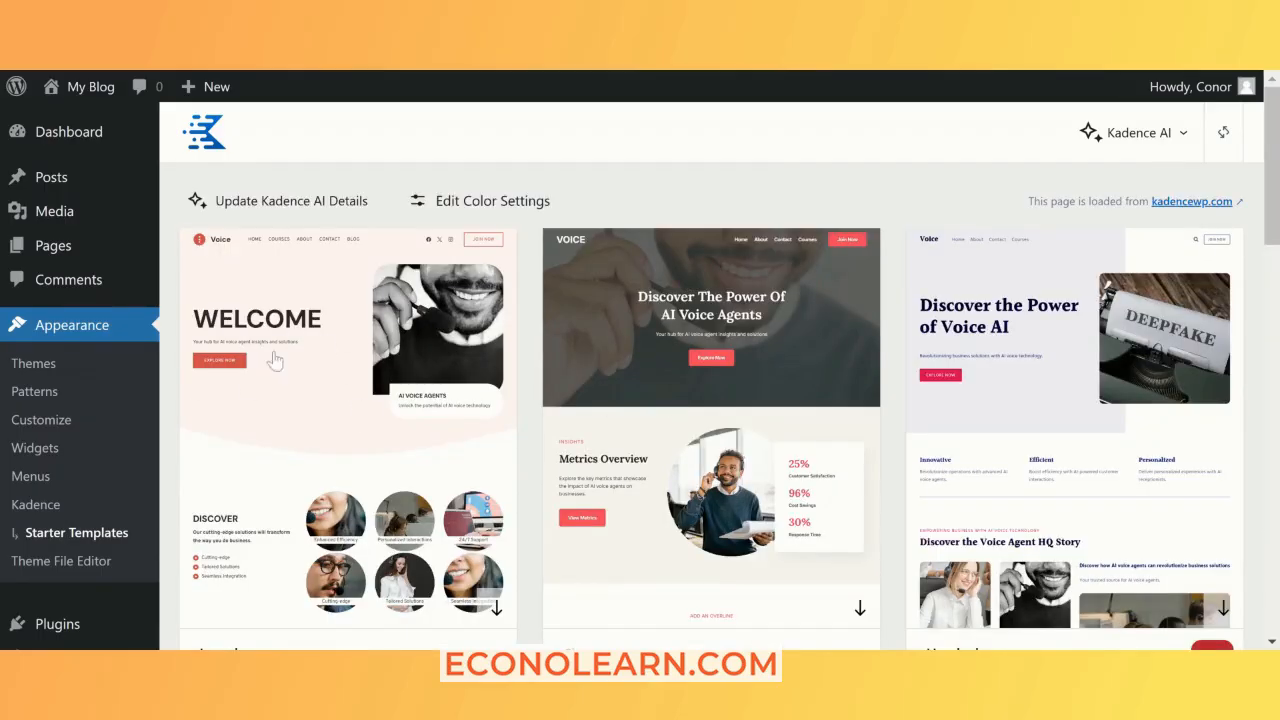
Step: Browse the AI-generated starter templates, choose the Magnolia template and preview its page
scroll(277, 360, "down", 5)
scroll(308, 445, "down", 1)
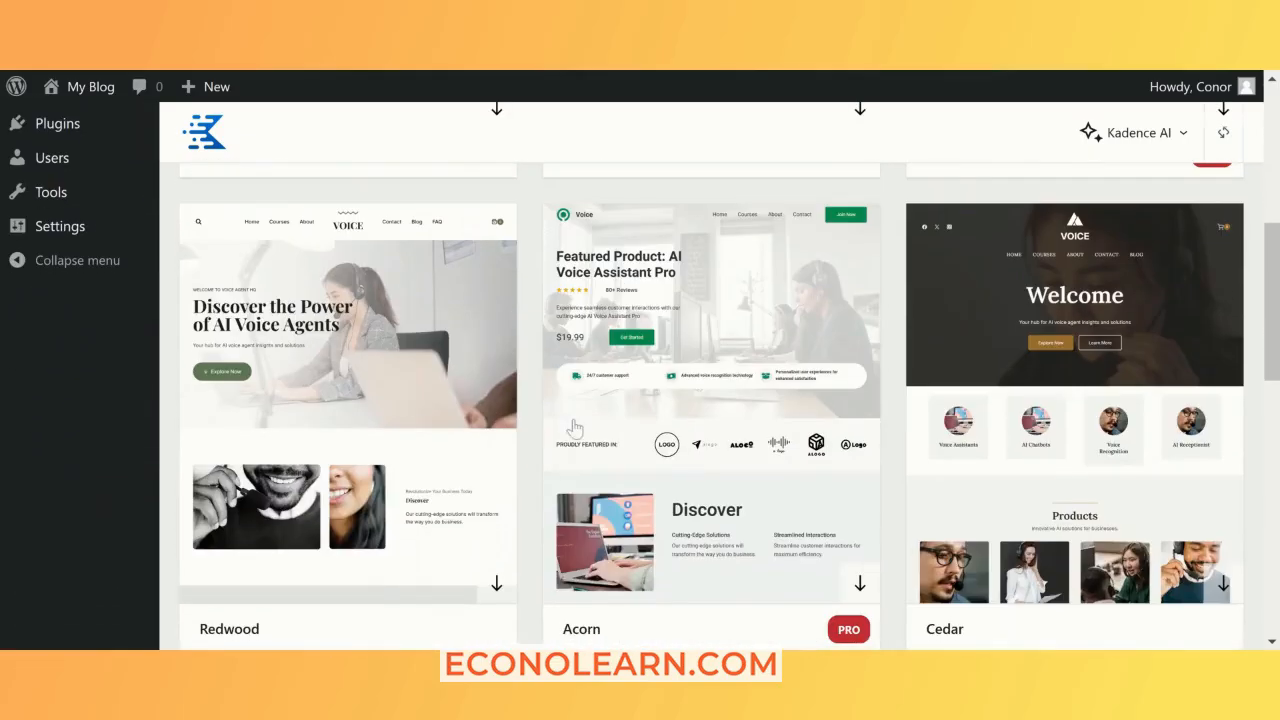
scroll(575, 428, "down", 3)
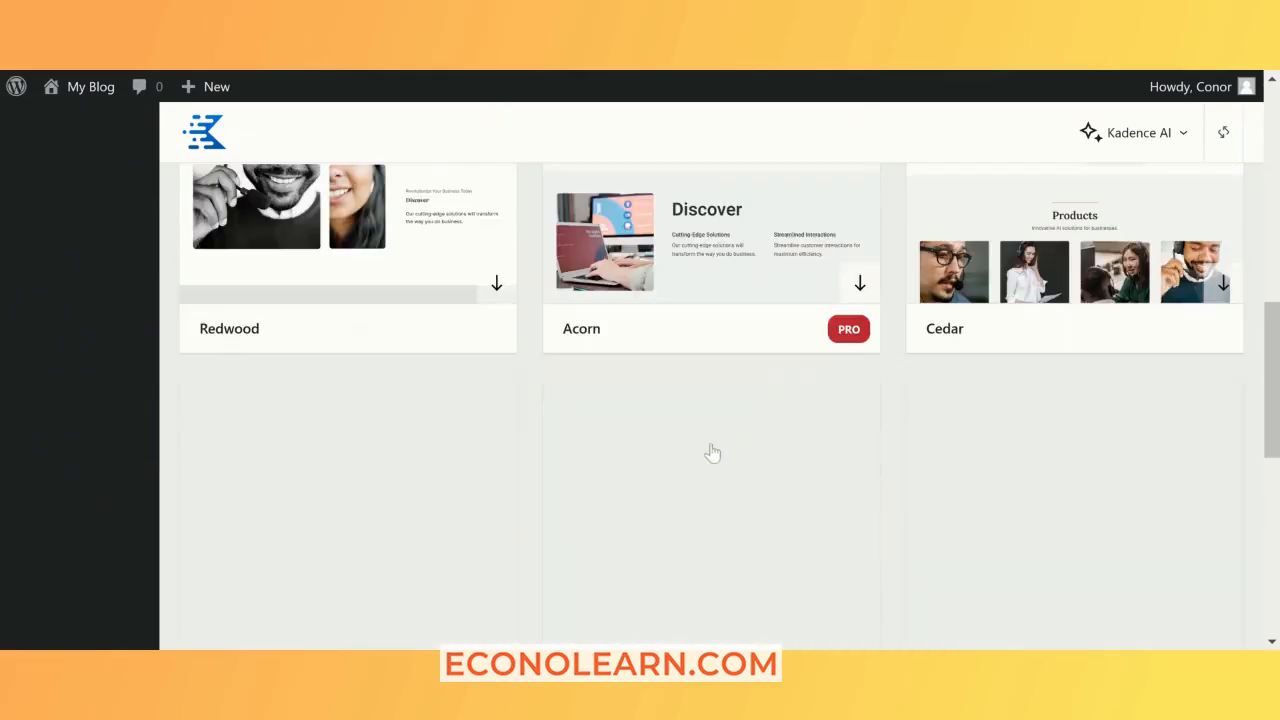
scroll(712, 452, "down", 2)
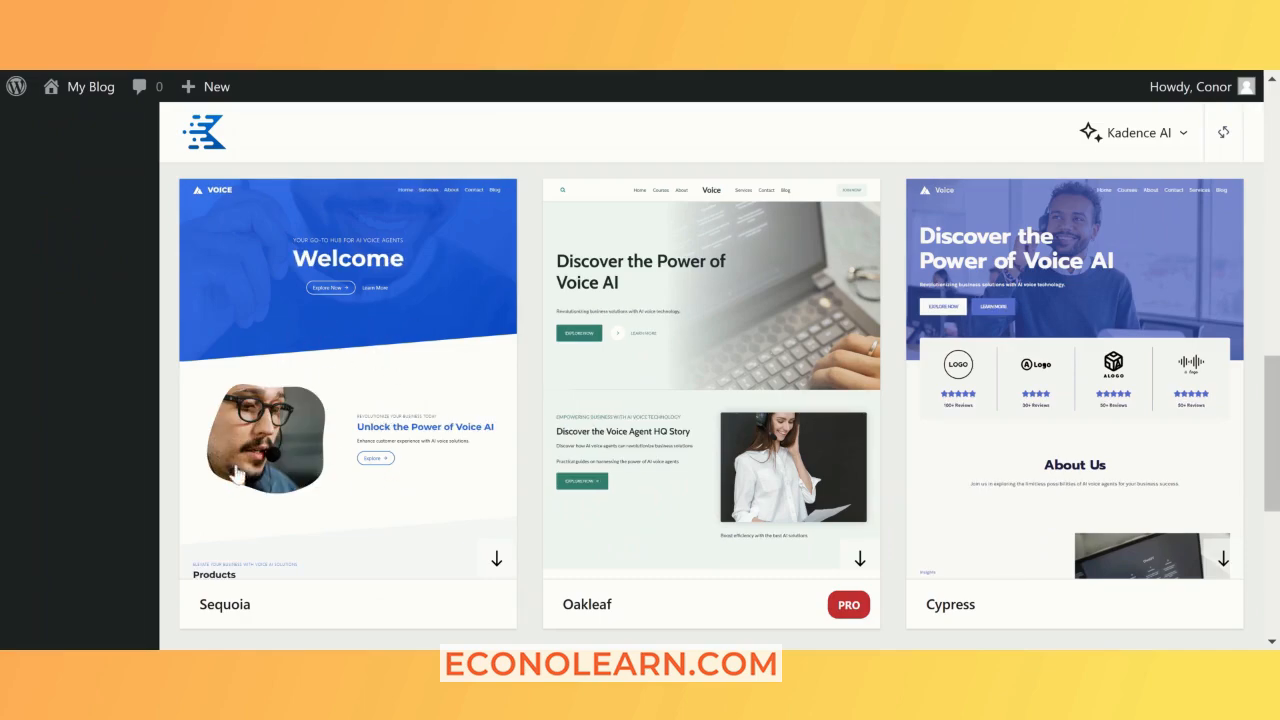
scroll(368, 375, "down", 2)
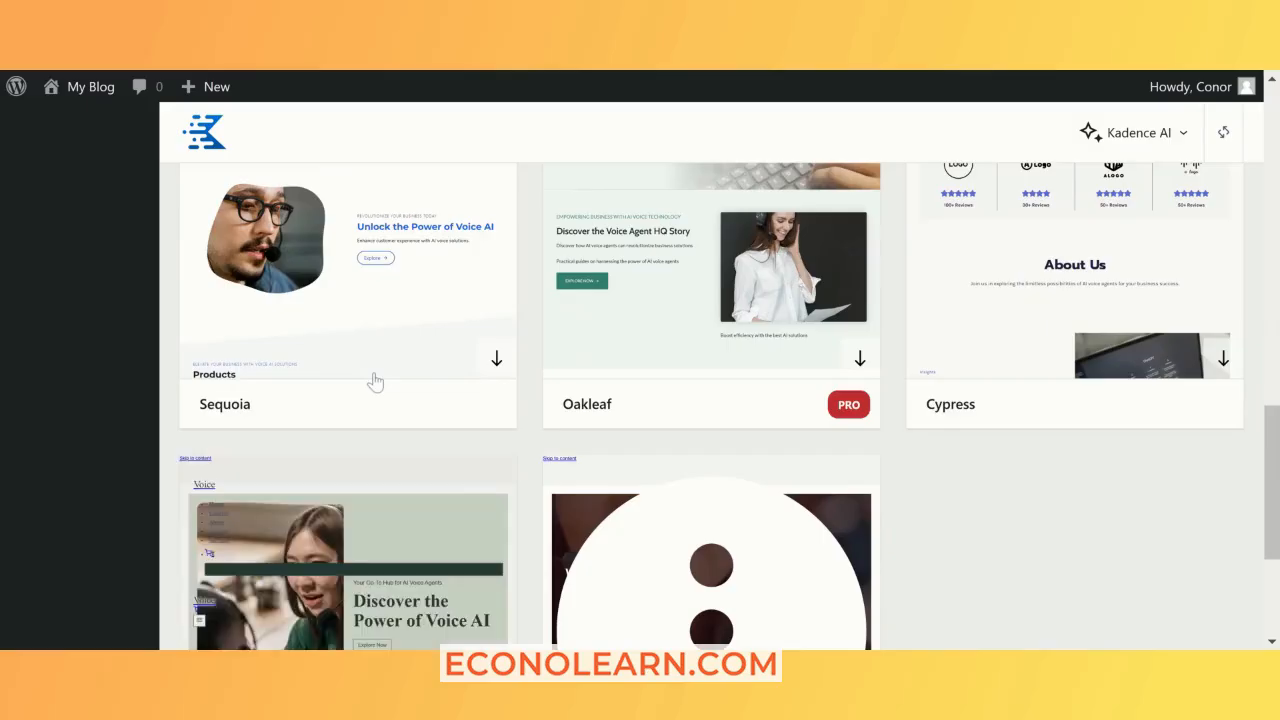
scroll(374, 382, "down", 2)
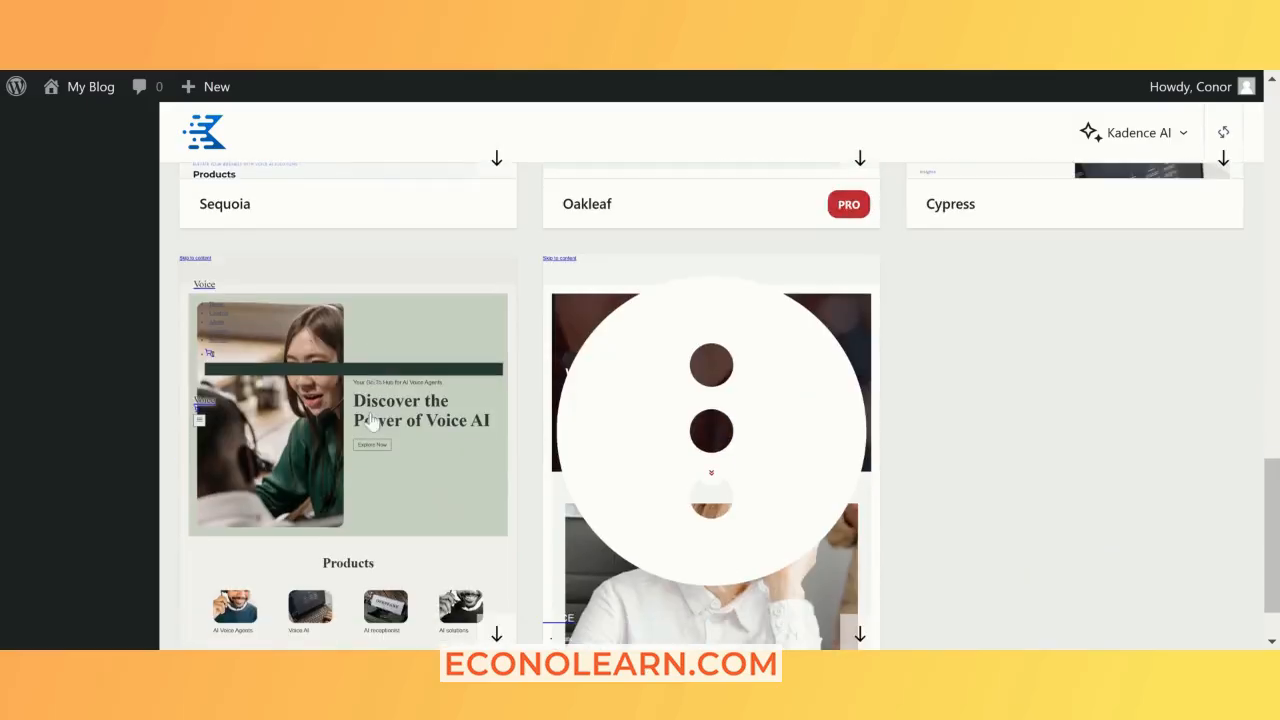
scroll(378, 450, "down", 1)
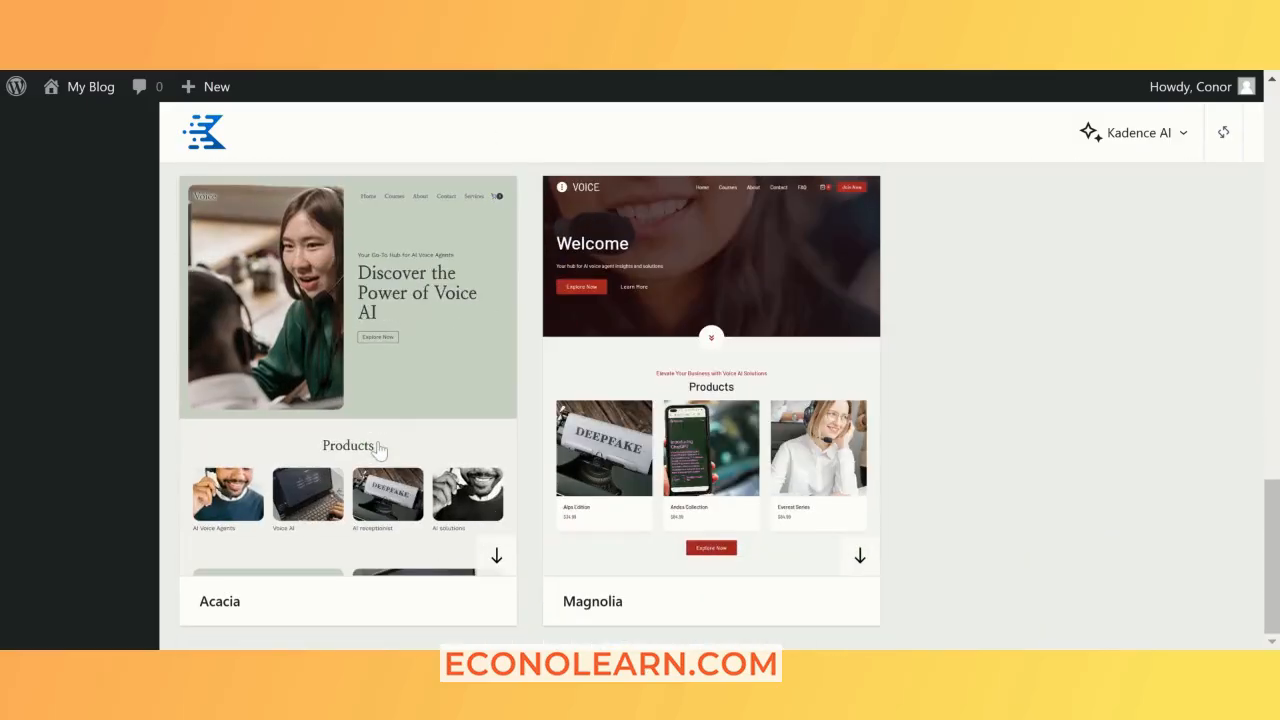
left_click(867, 317)
scroll(868, 320, "down", 5)
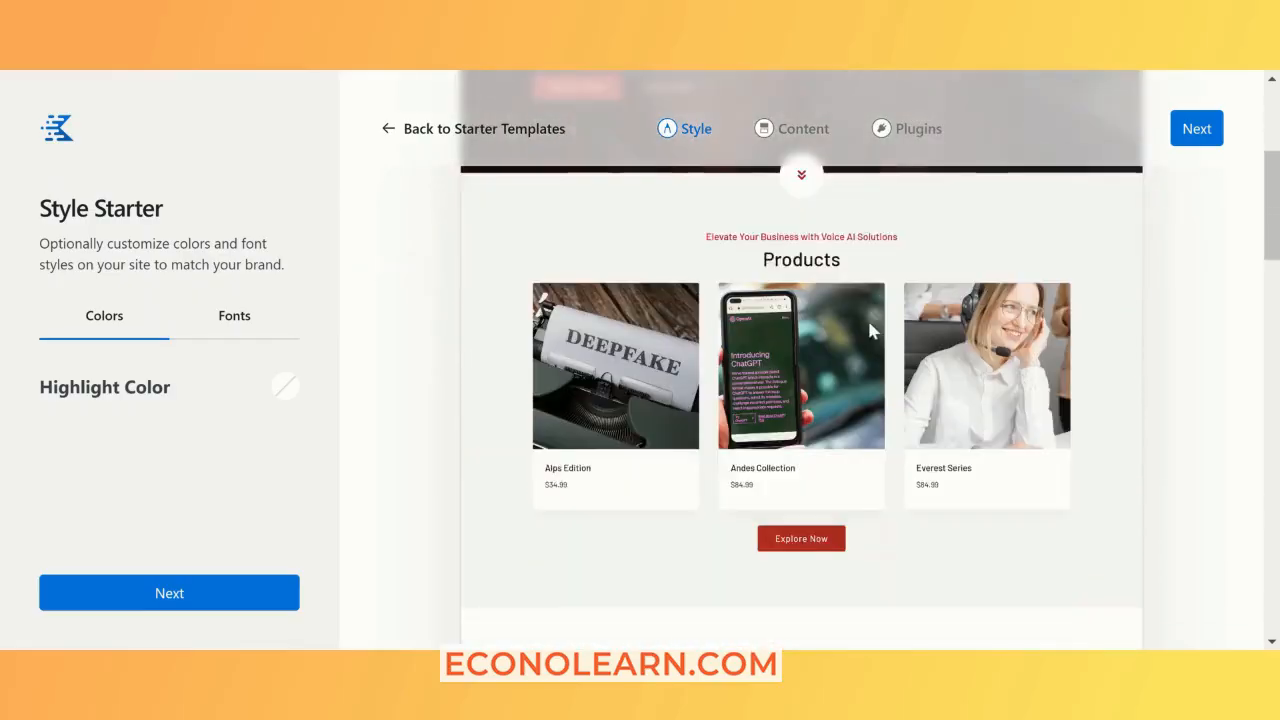
Step: Review the Magnolia preview, keep its default style and the Home, About, Contact and FAQ pages, and continue to the plugin selection
scroll(870, 330, "down", 3)
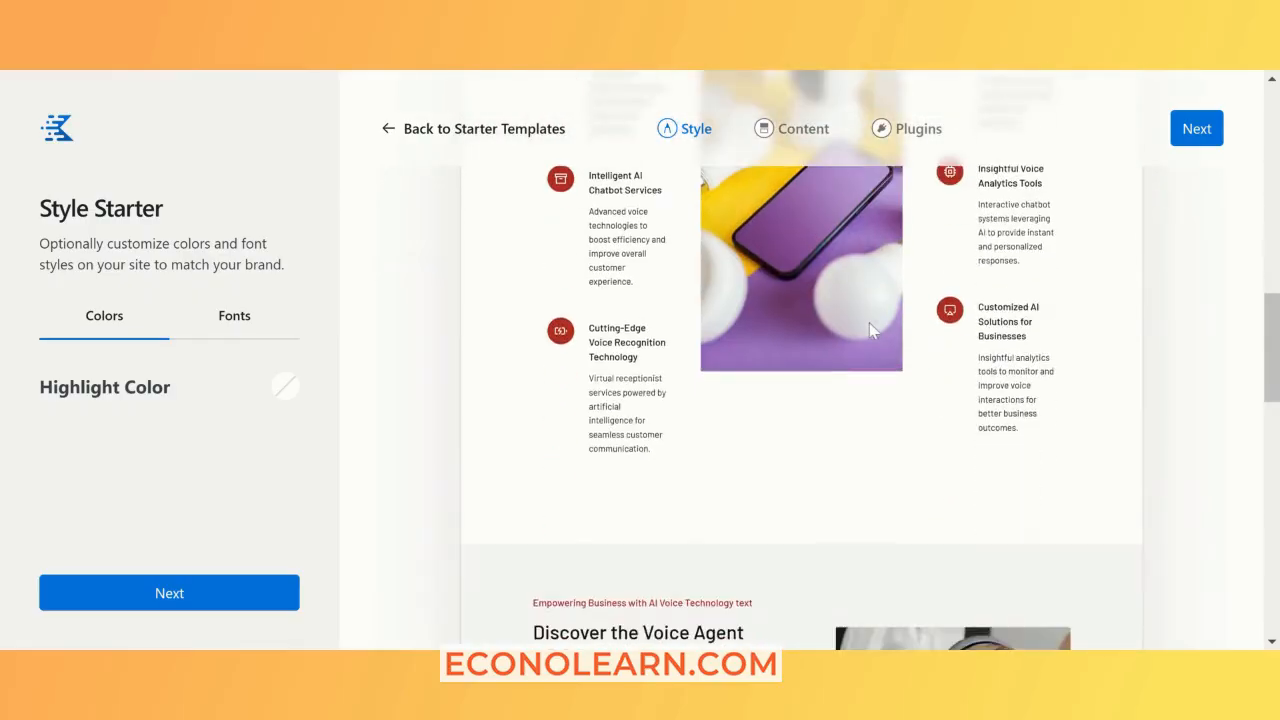
scroll(870, 330, "up", 2)
scroll(870, 330, "down", 4)
scroll(870, 330, "down", 10)
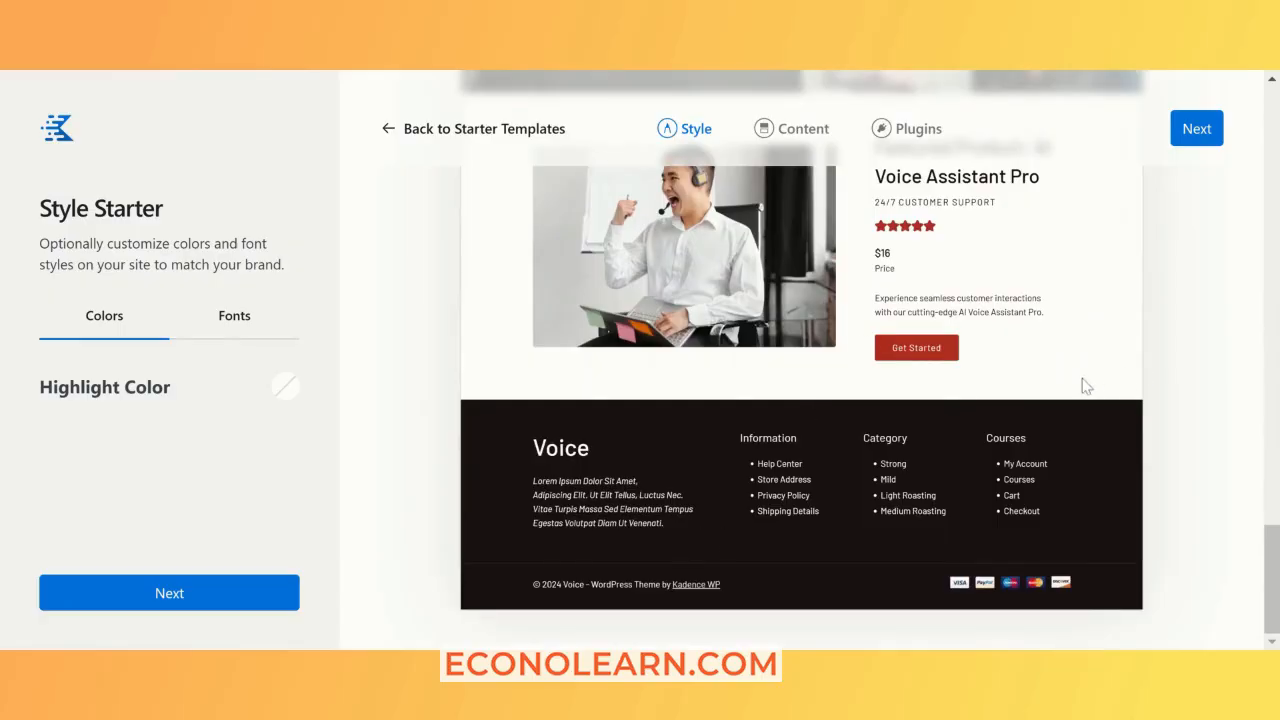
scroll(1090, 380, "up", 12)
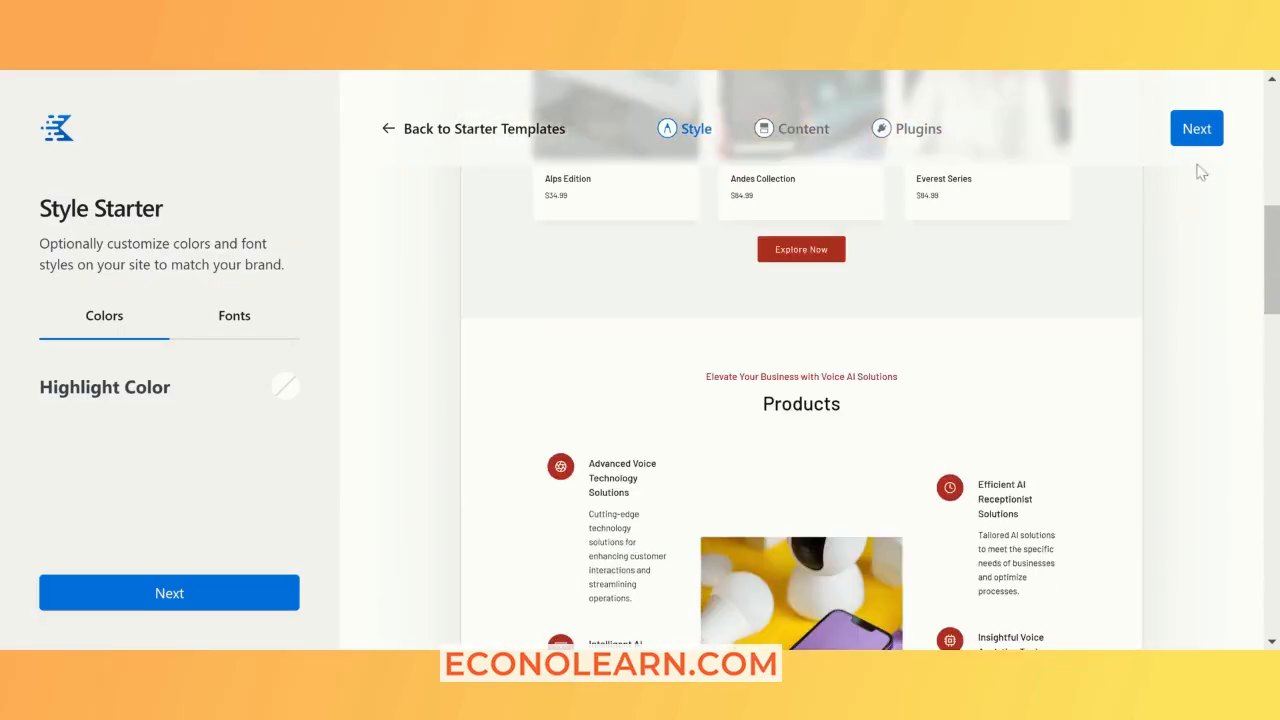
left_click(1197, 131)
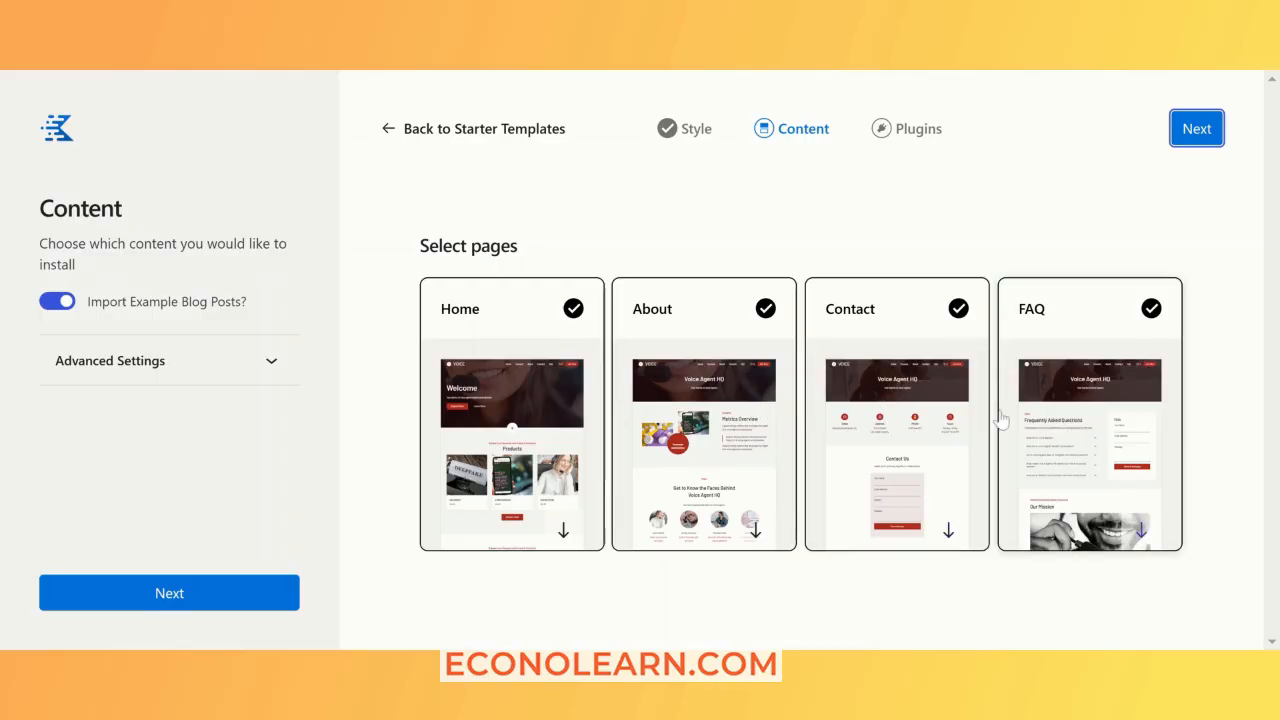
left_click(1195, 129)
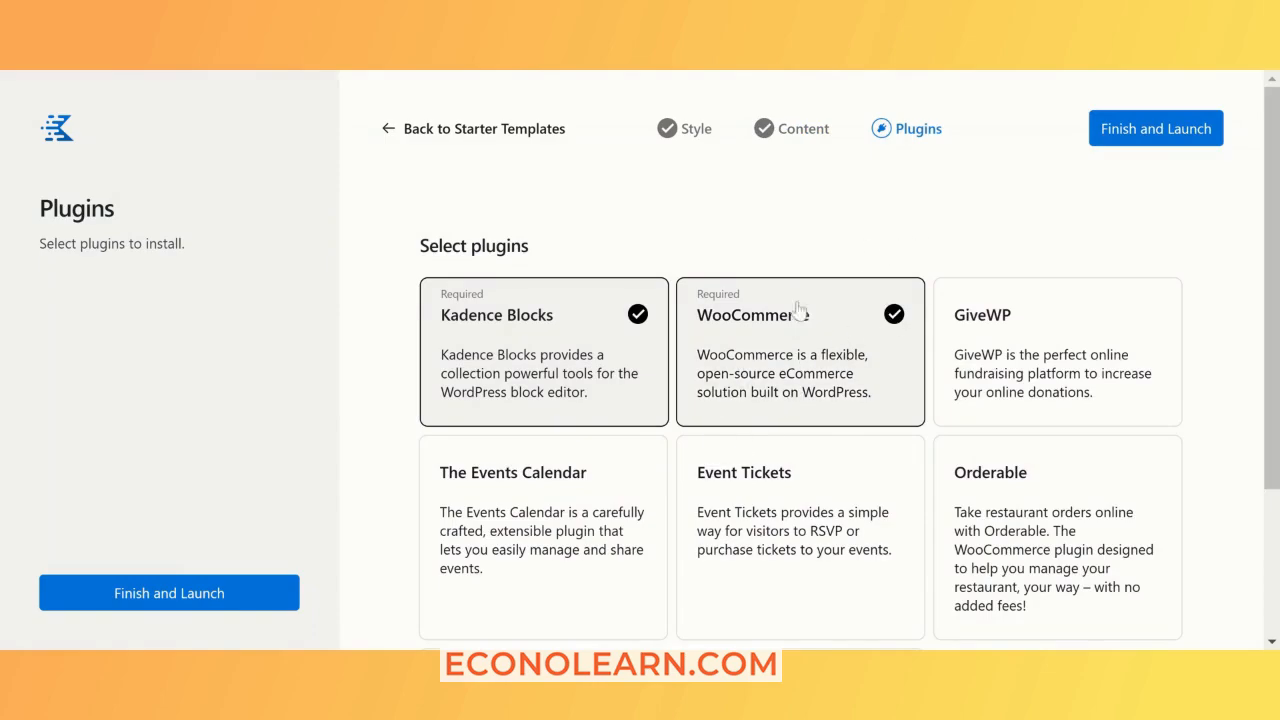
Step: Review the optional plugins, keep only the required Kadence Blocks and WooCommerce, and launch the site import
scroll(962, 250, "down", 2)
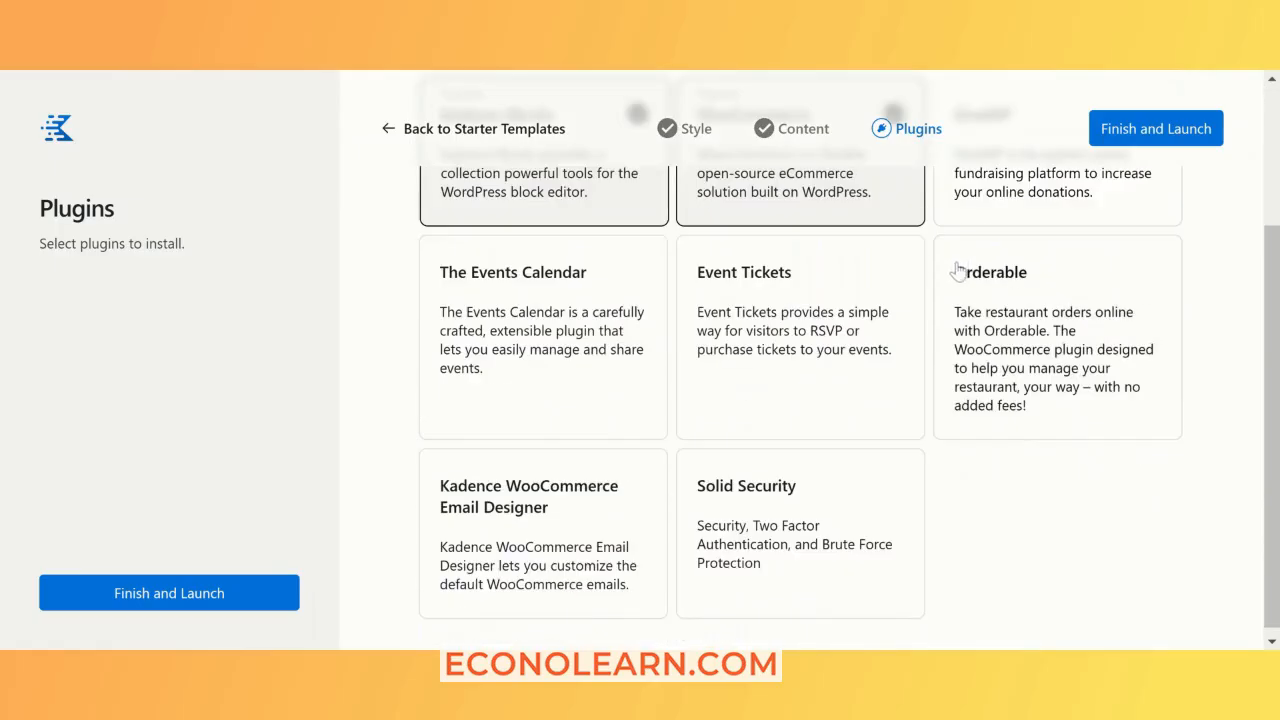
scroll(958, 265, "up", 2)
scroll(891, 266, "down", 2)
scroll(850, 300, "up", 2)
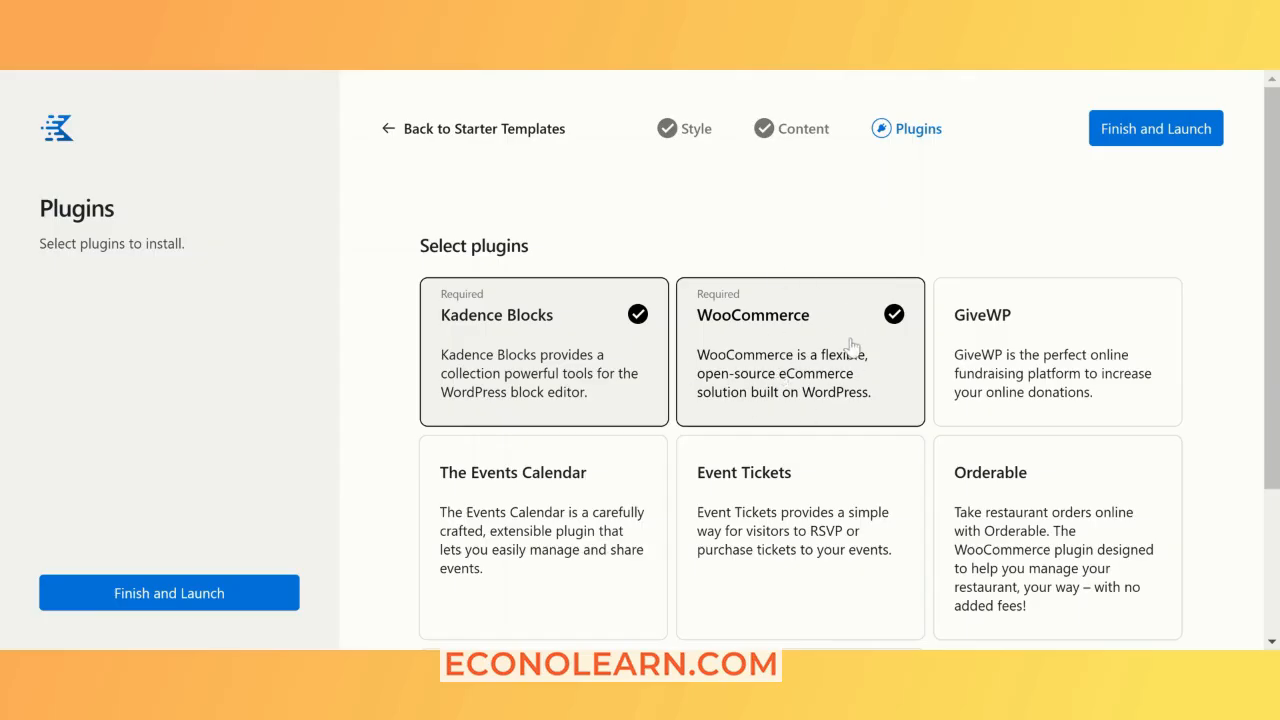
scroll(851, 345, "down", 2)
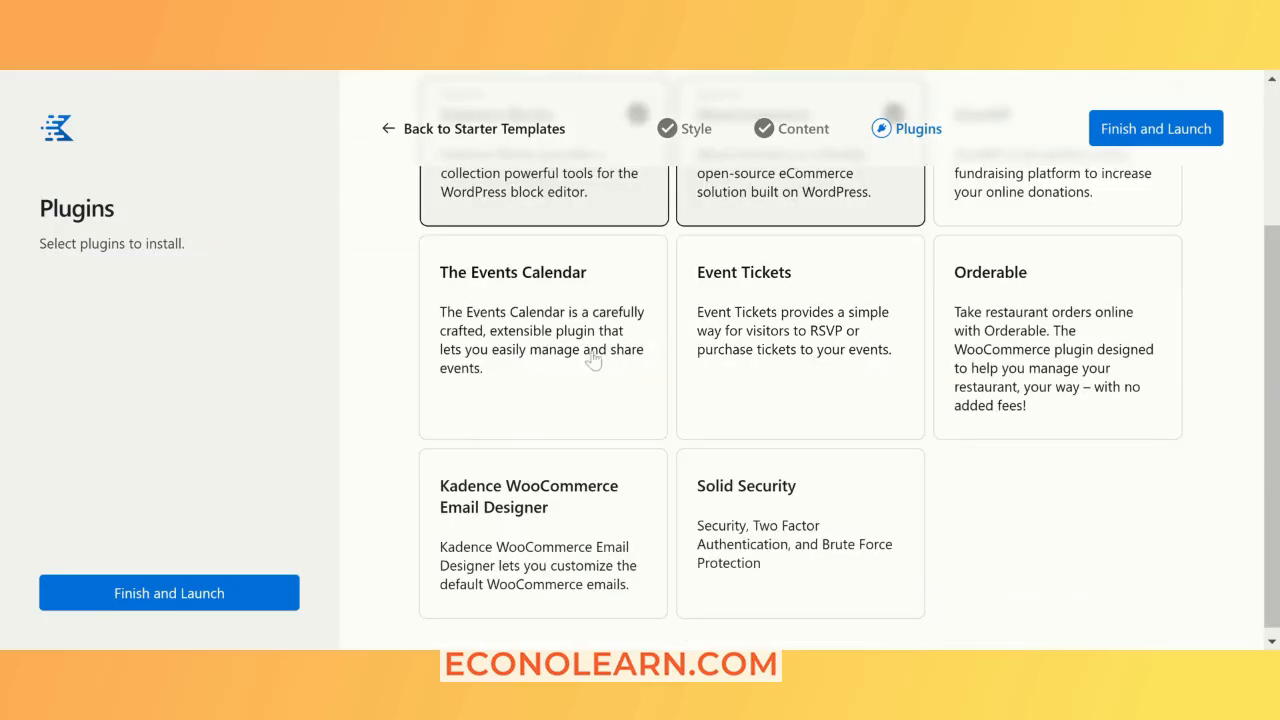
scroll(886, 520, "up", 2)
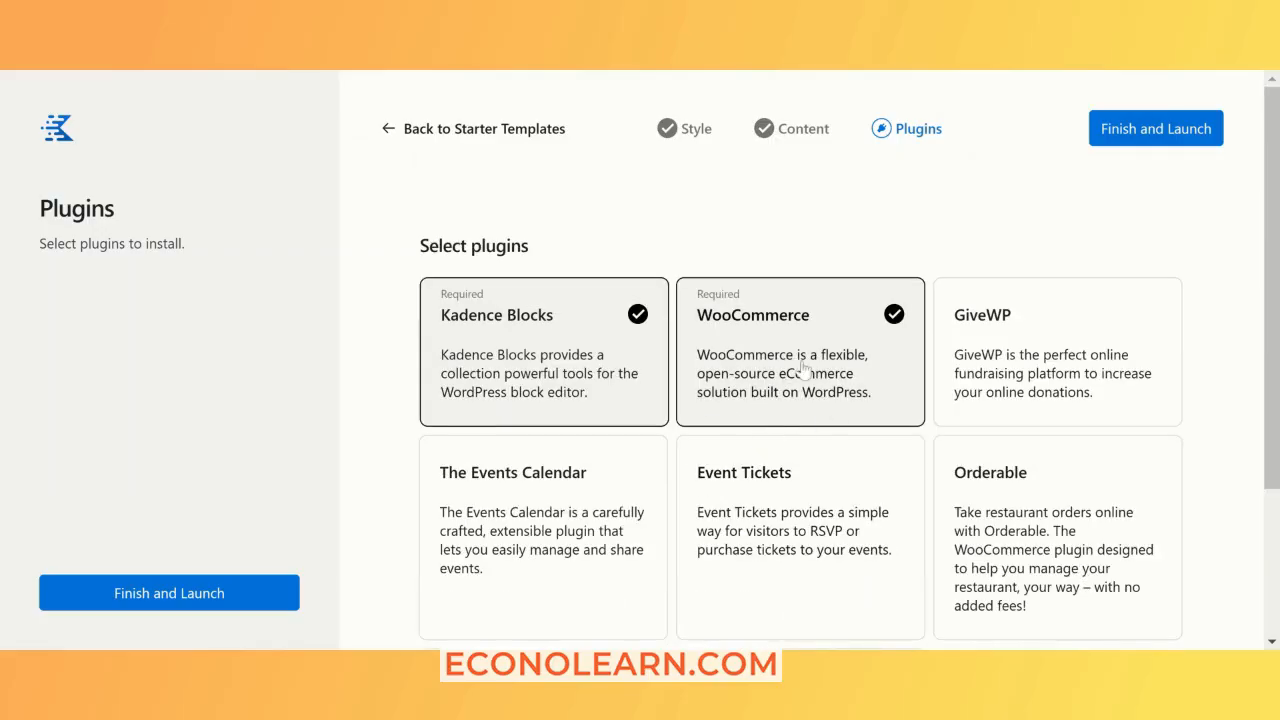
left_click(1128, 131)
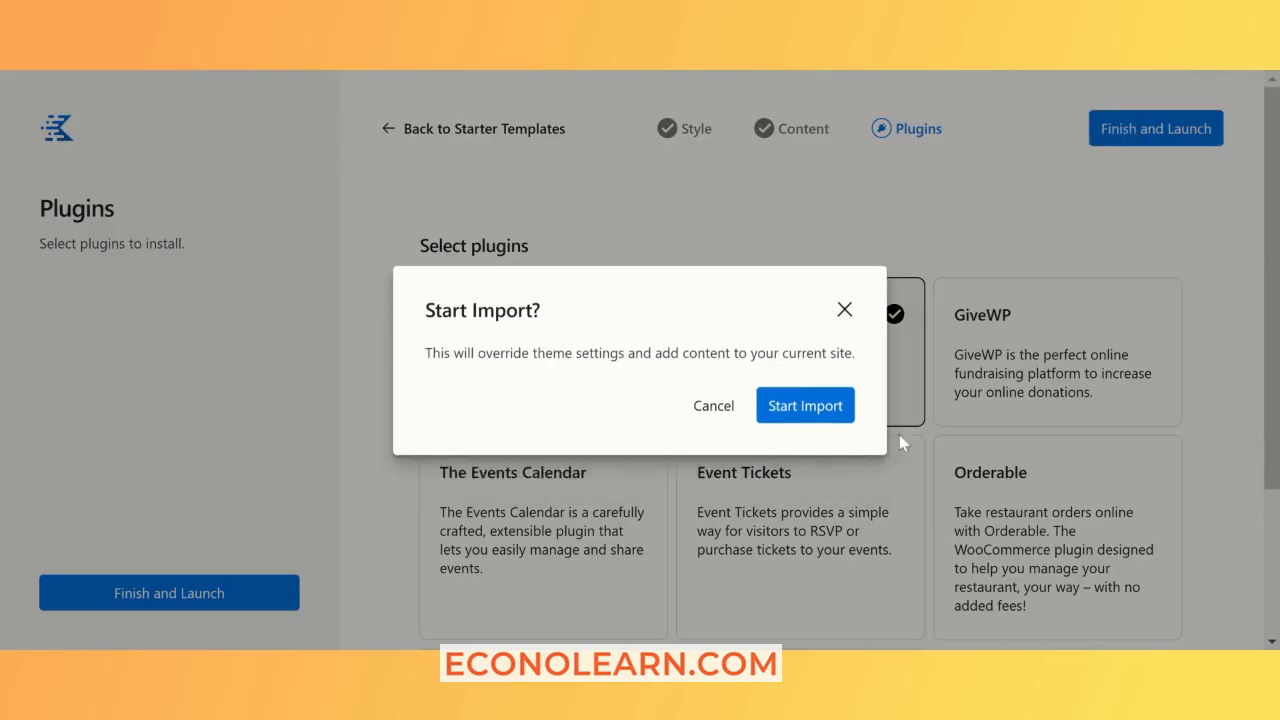
left_click(824, 410)
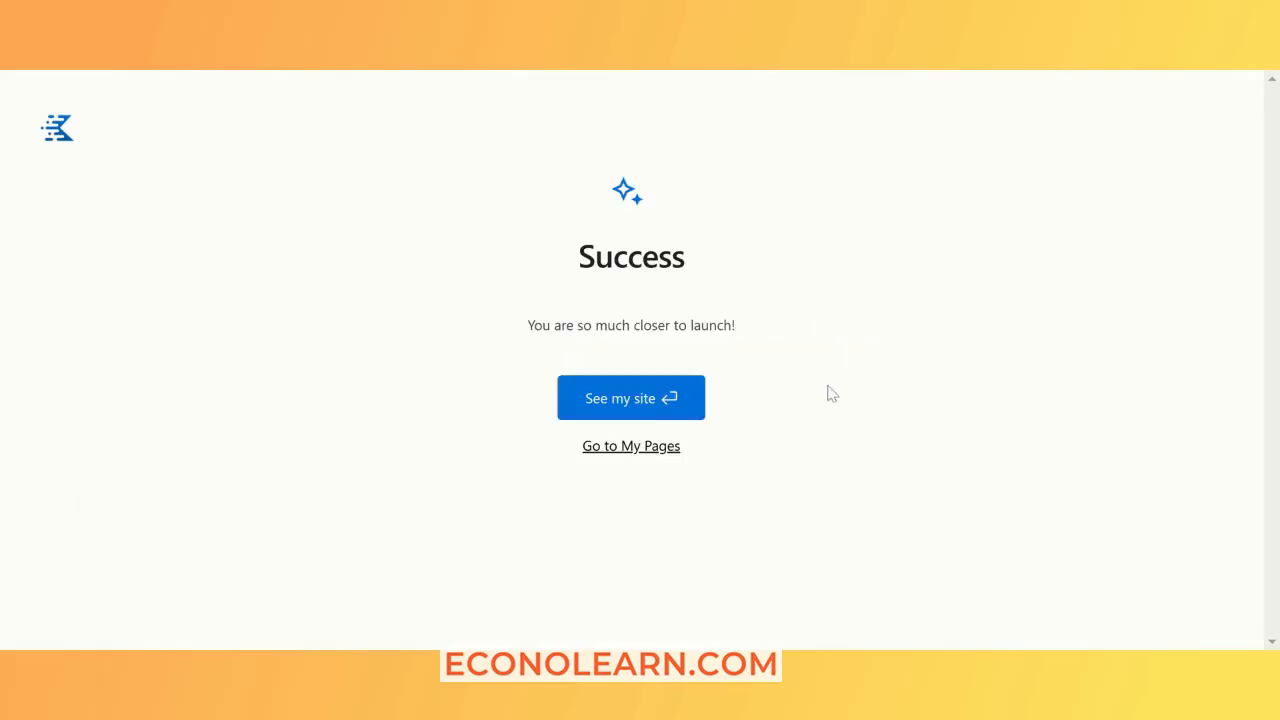
Step: Open the imported site and examine its home page sections from the welcome banner down to the footer
left_click(642, 408)
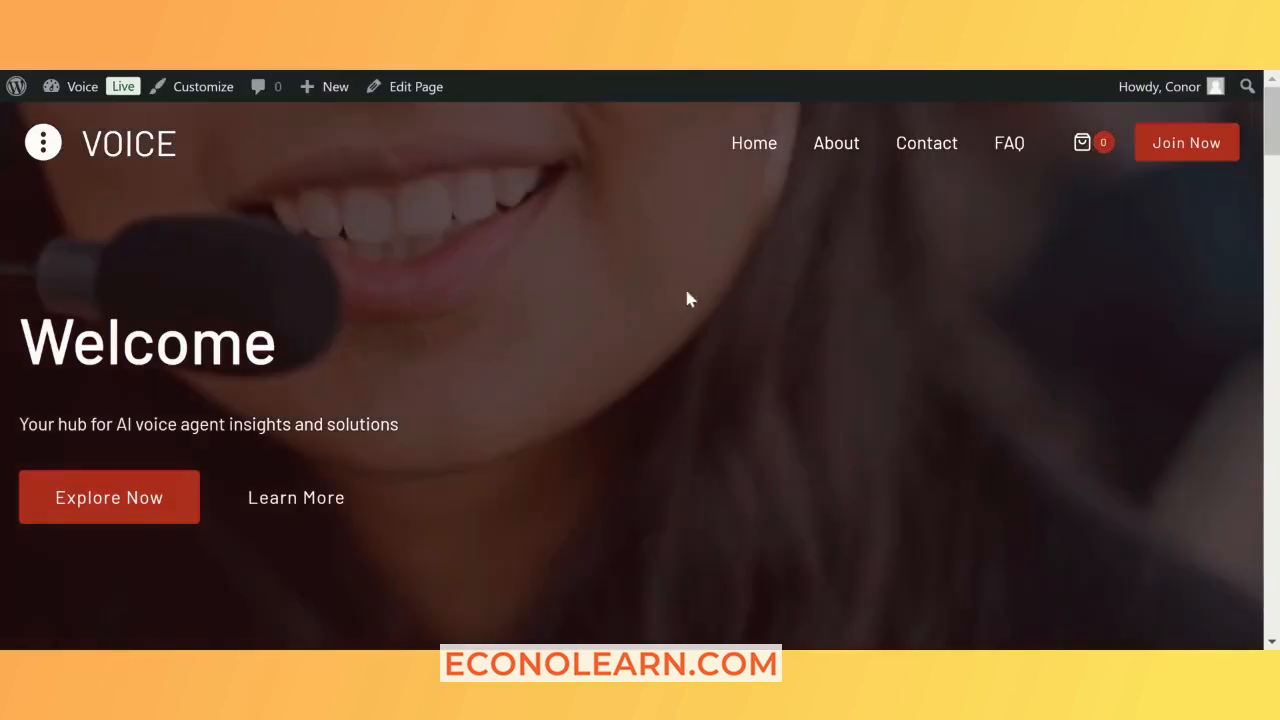
scroll(552, 328, "down", 10)
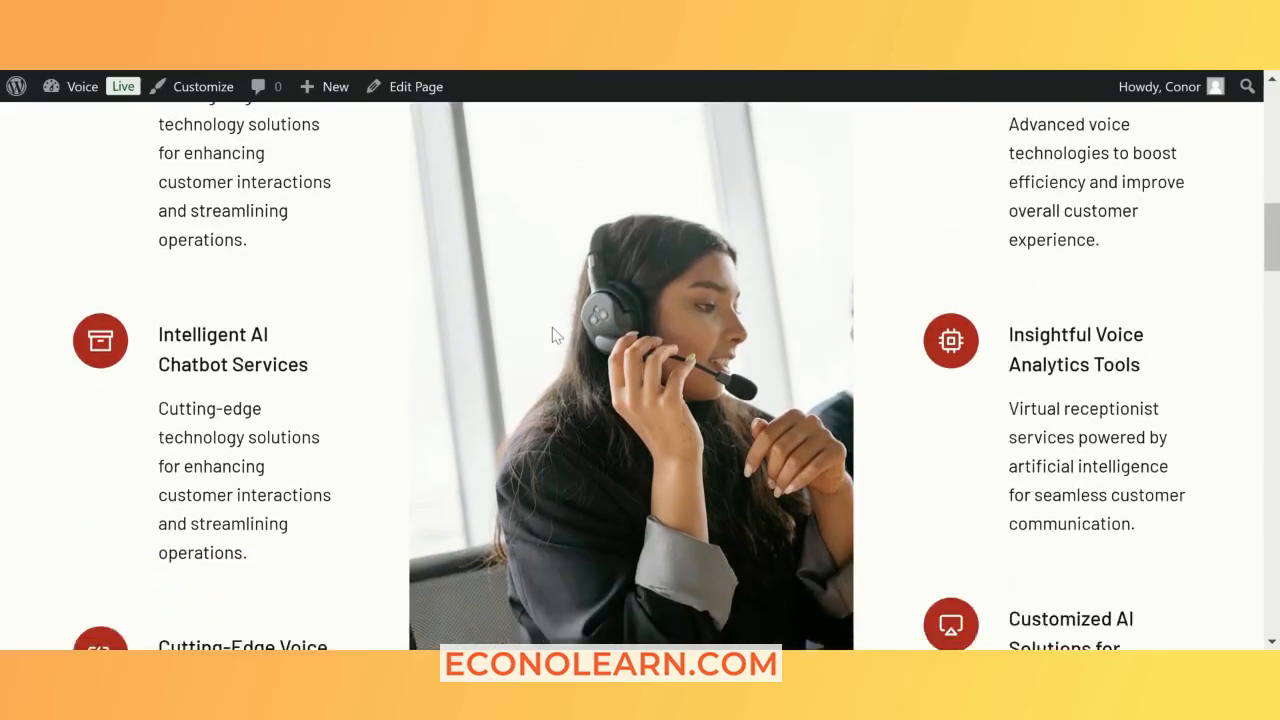
scroll(555, 337, "down", 10)
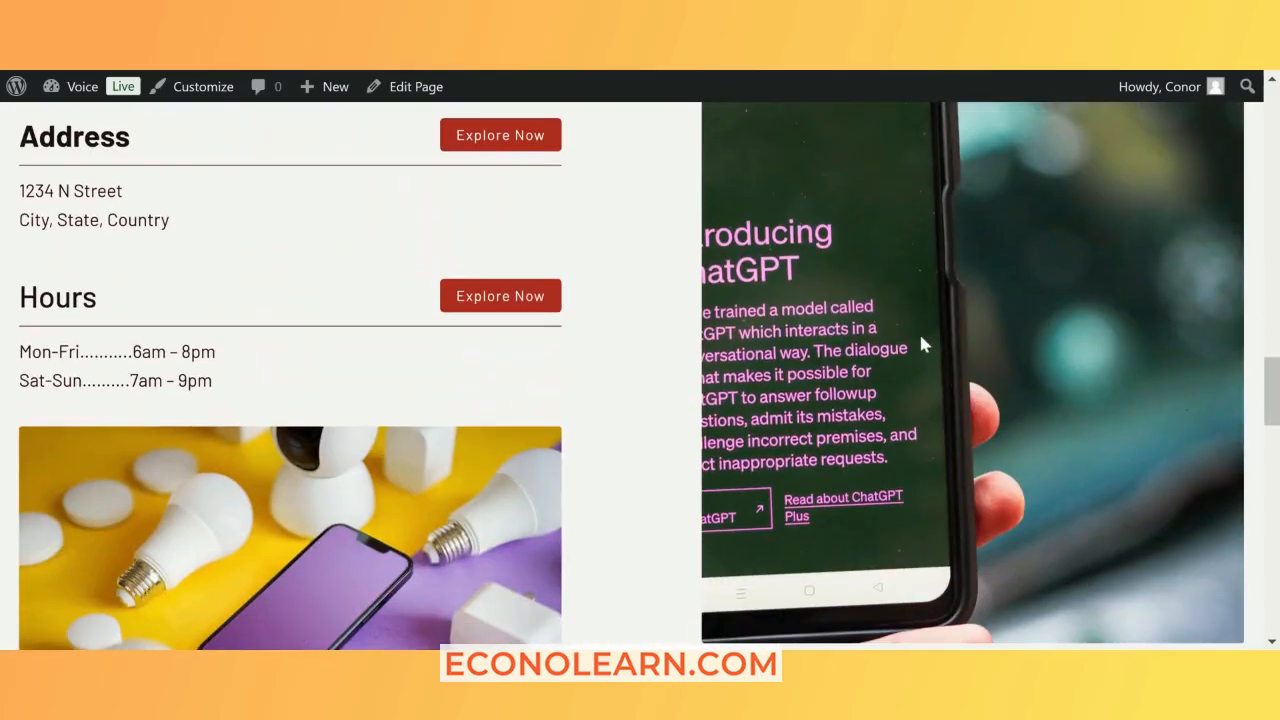
scroll(611, 366, "down", 2)
scroll(650, 440, "down", 5)
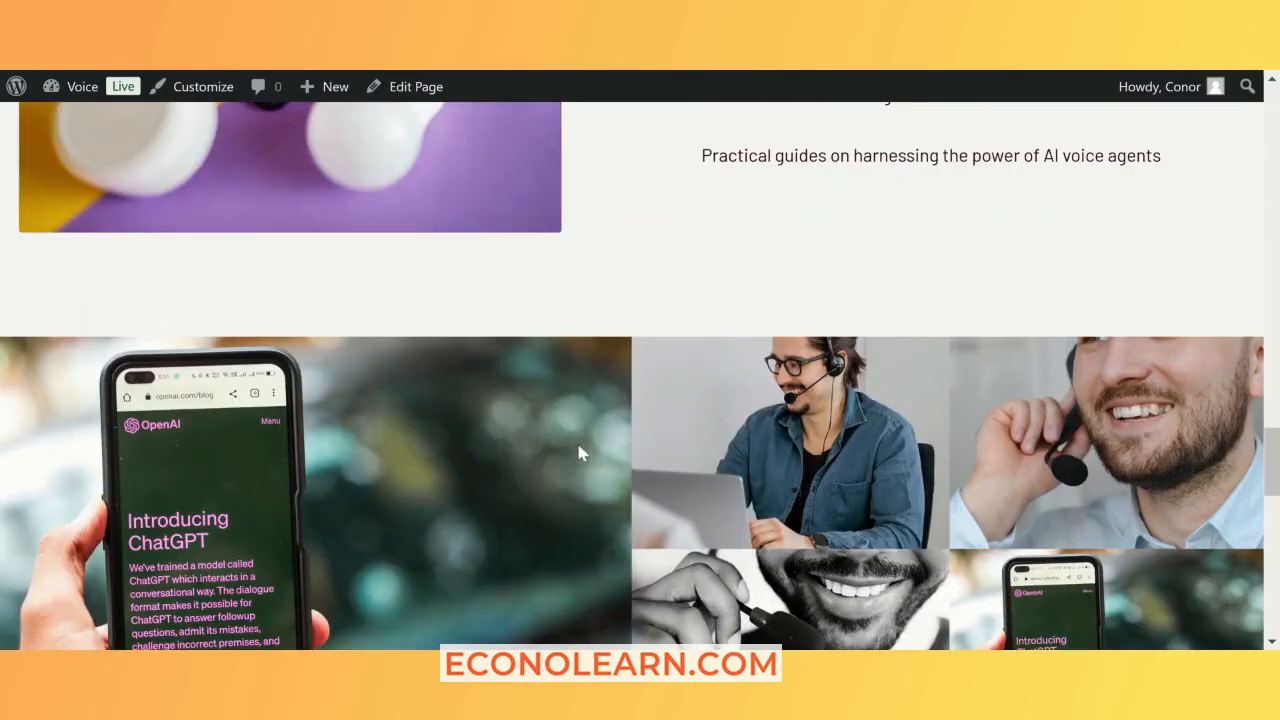
scroll(560, 445, "down", 5)
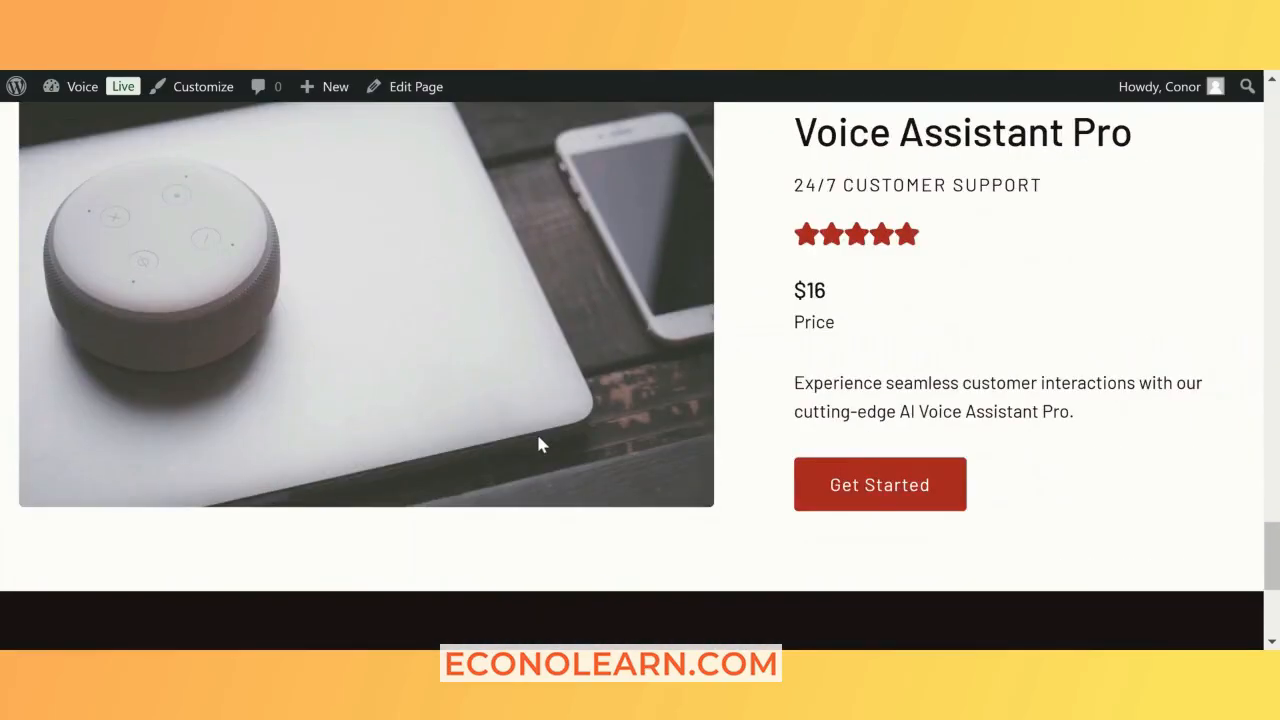
scroll(537, 445, "down", 3)
scroll(537, 445, "up", 5)
scroll(537, 449, "up", 5)
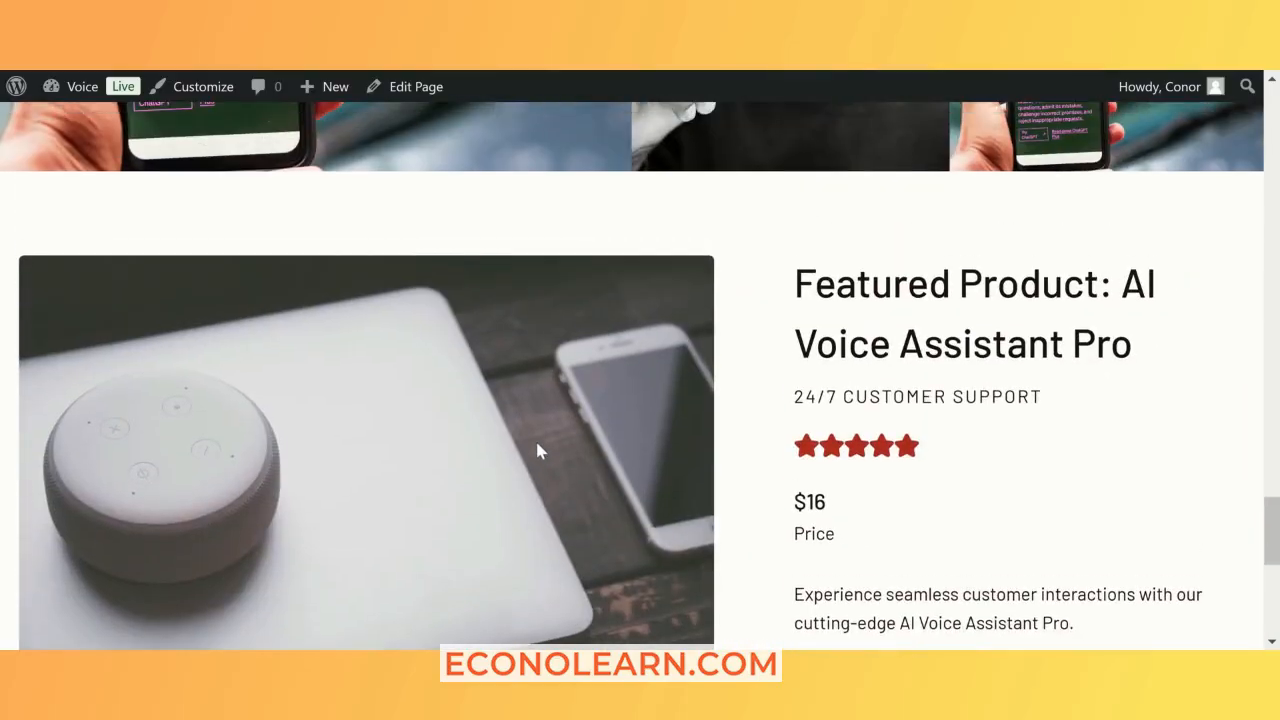
Step: Deactivate and delete the WooCommerce plugin from the site's installed plugins
mouse_move(51, 88)
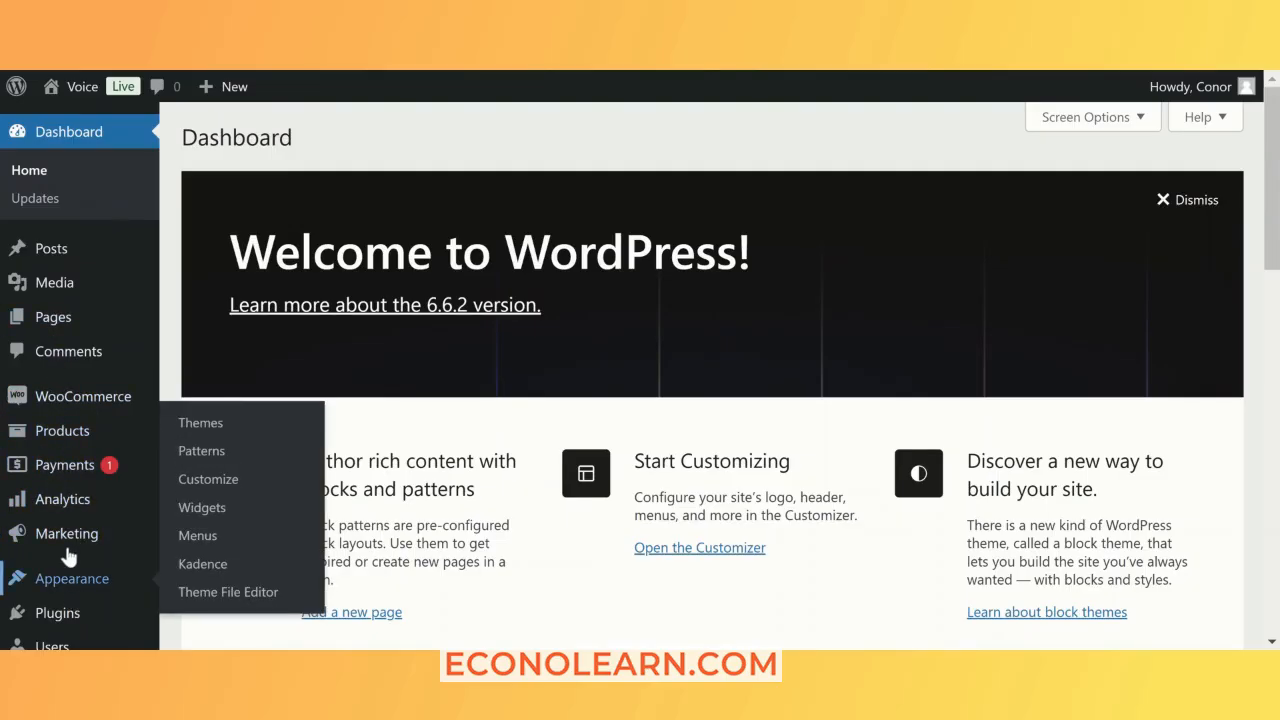
scroll(63, 540, "down", 1)
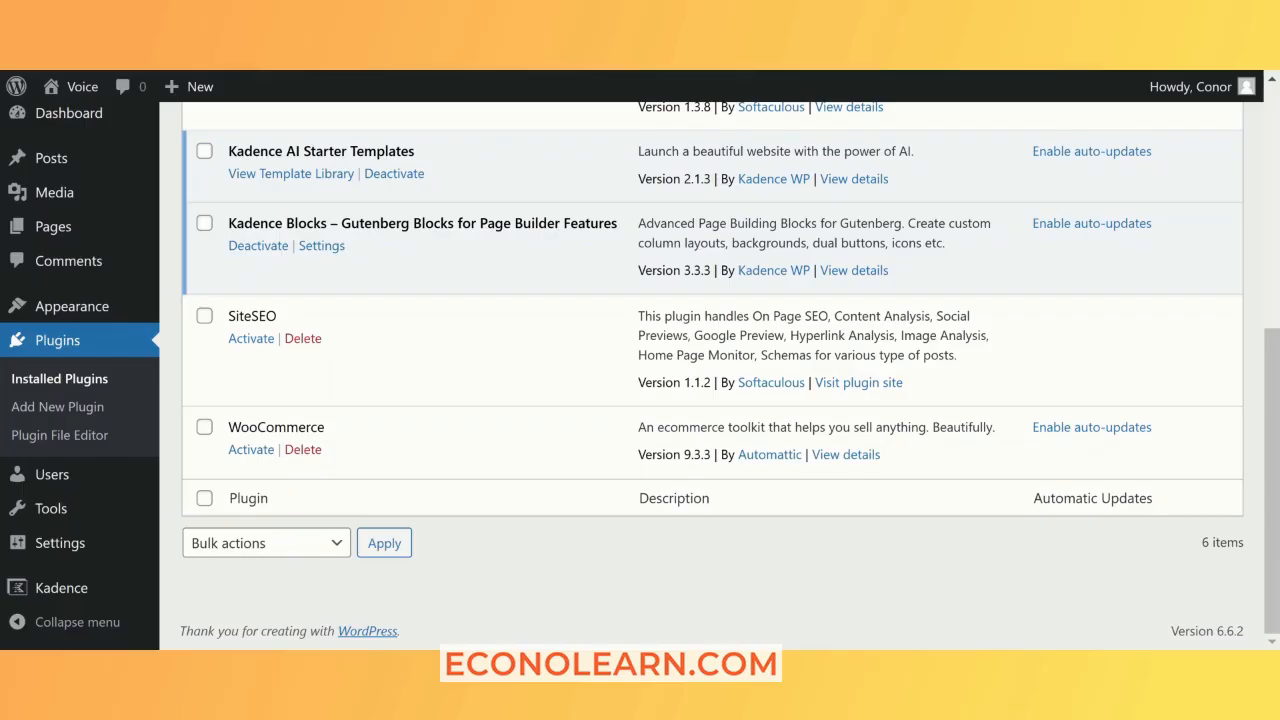
left_click(302, 450)
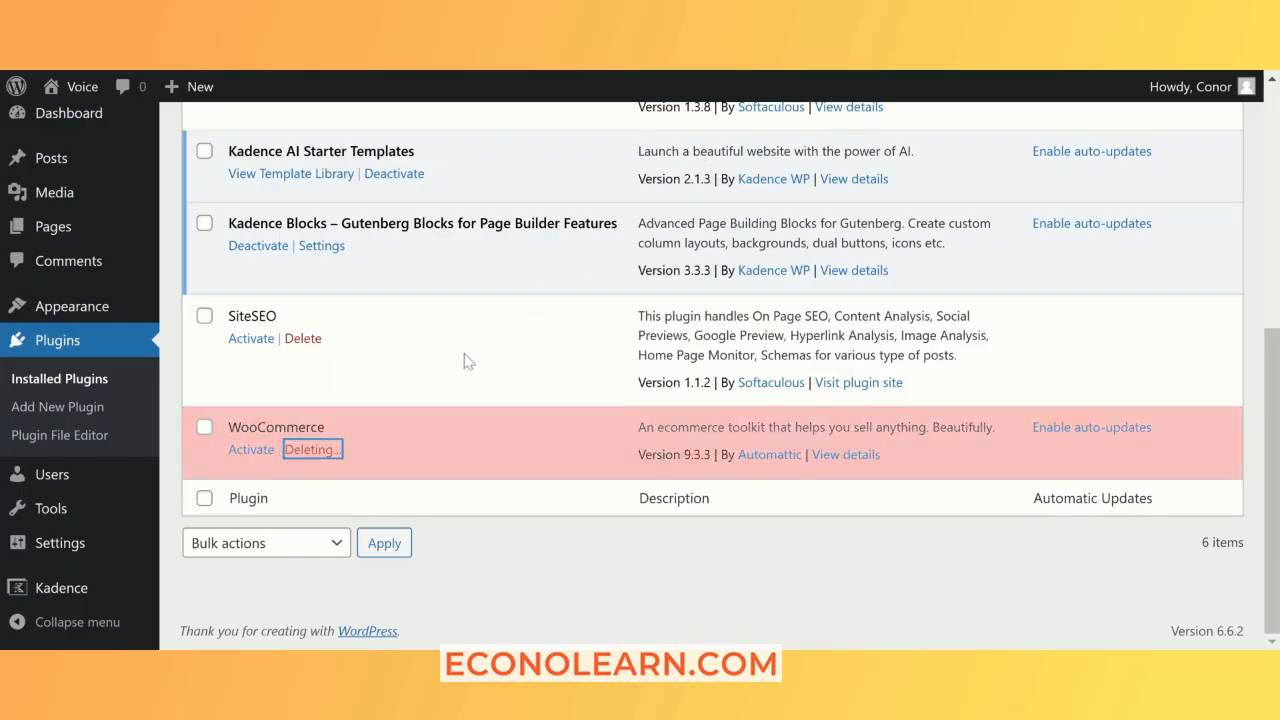
scroll(447, 422, "up", 5)
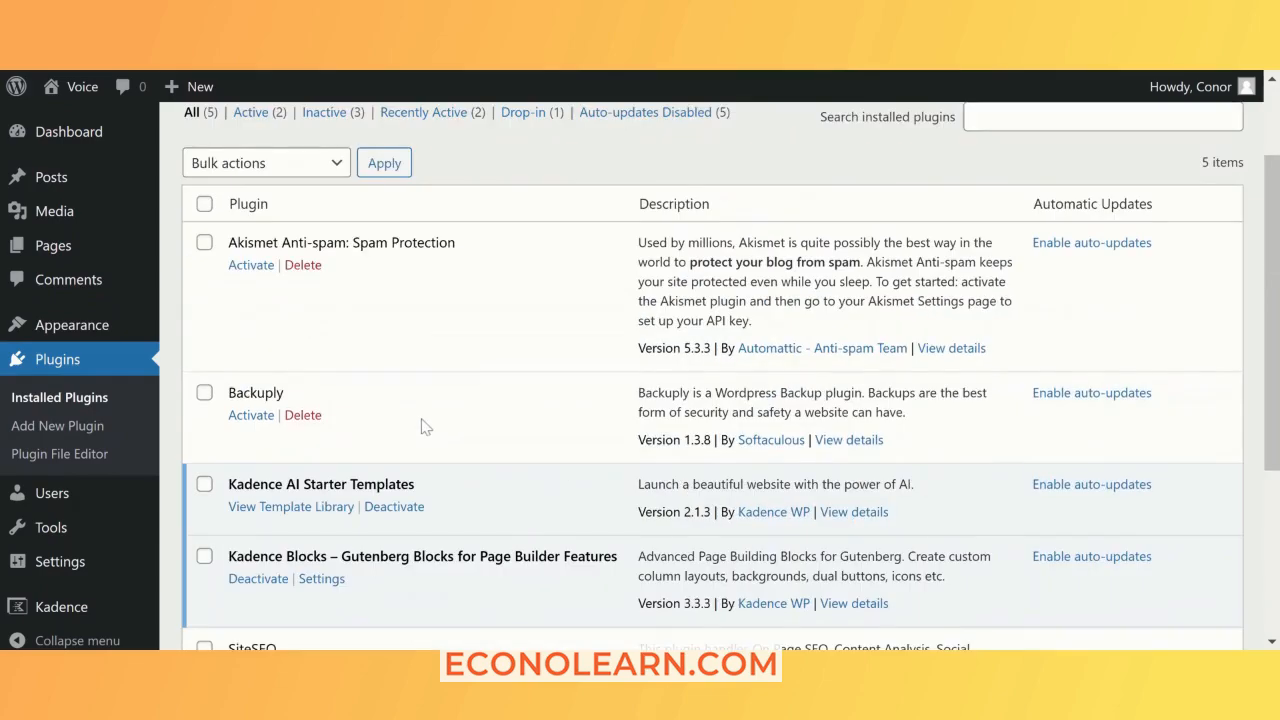
scroll(413, 428, "up", 1)
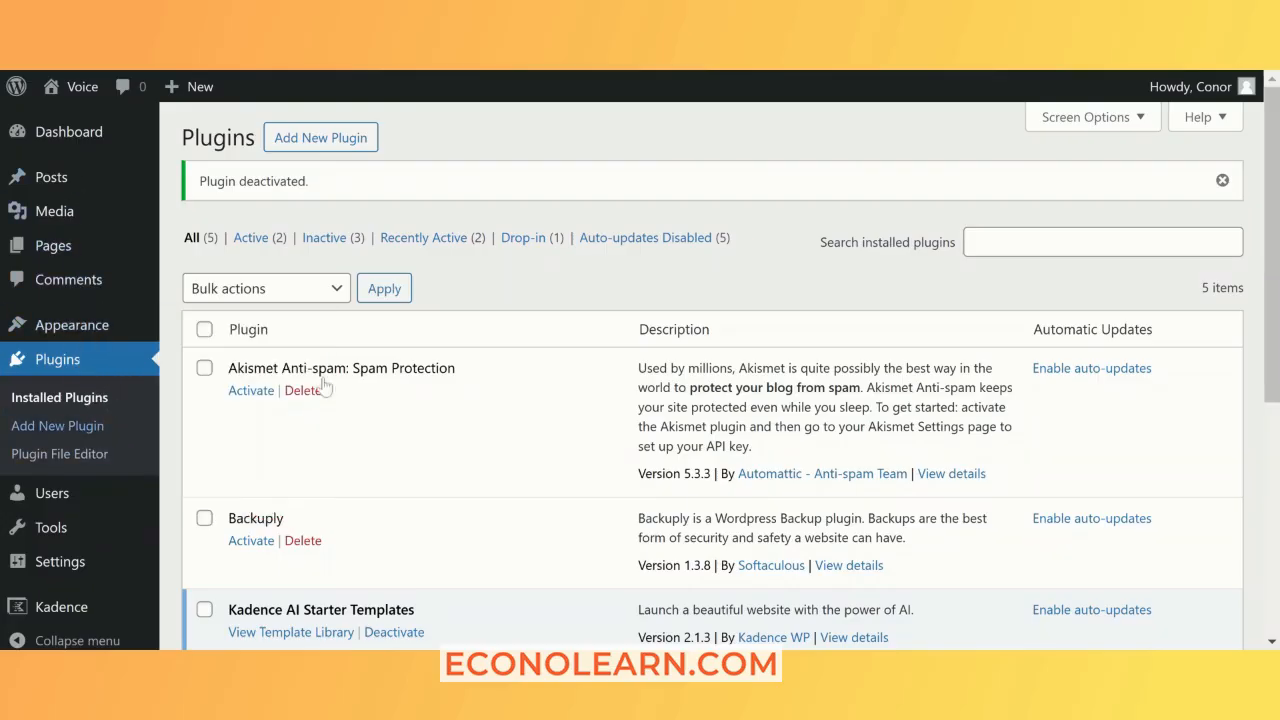
Step: Visit the live site and check the home page and footer with the WooCommerce plugin removed
mouse_move(79, 113)
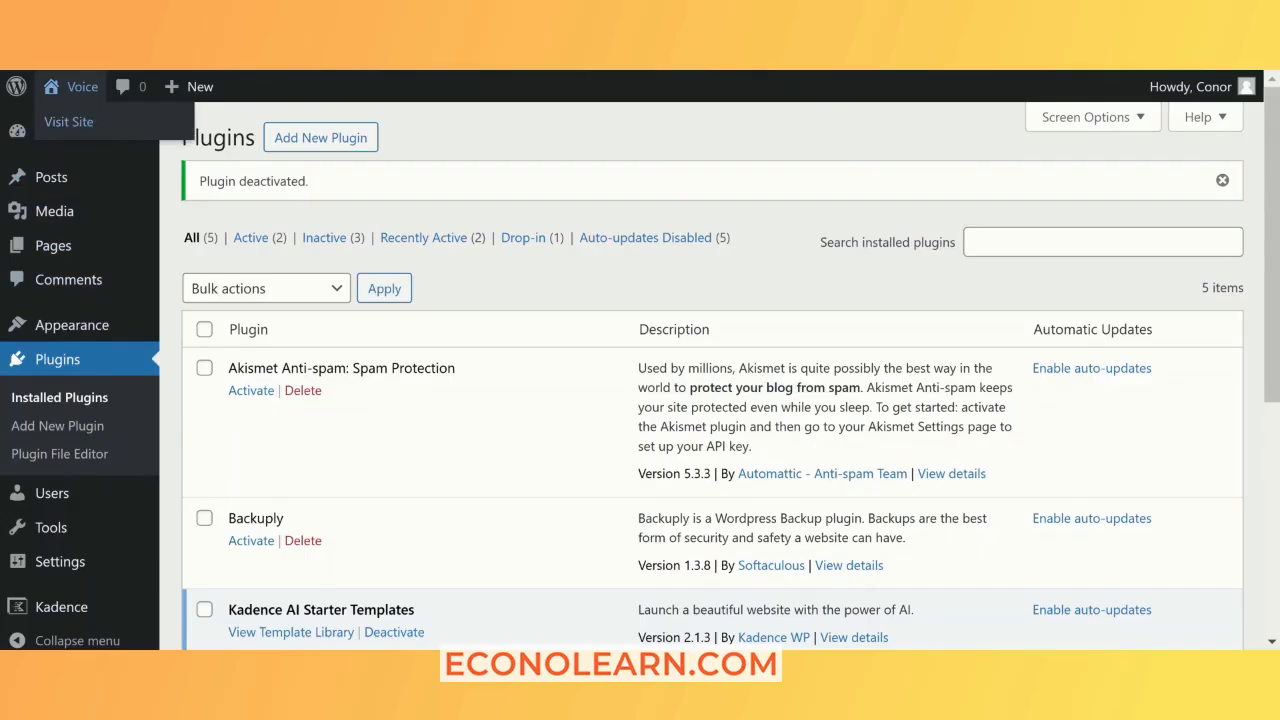
left_click(69, 121)
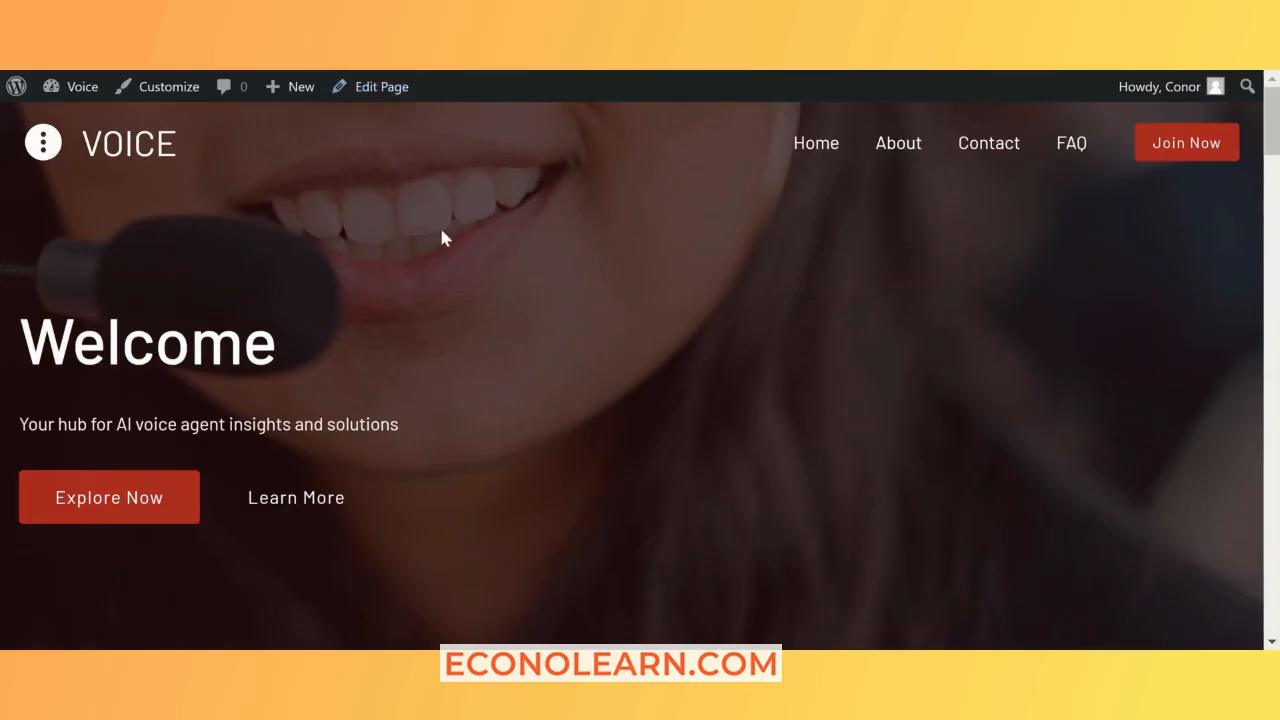
scroll(405, 578, "down", 20)
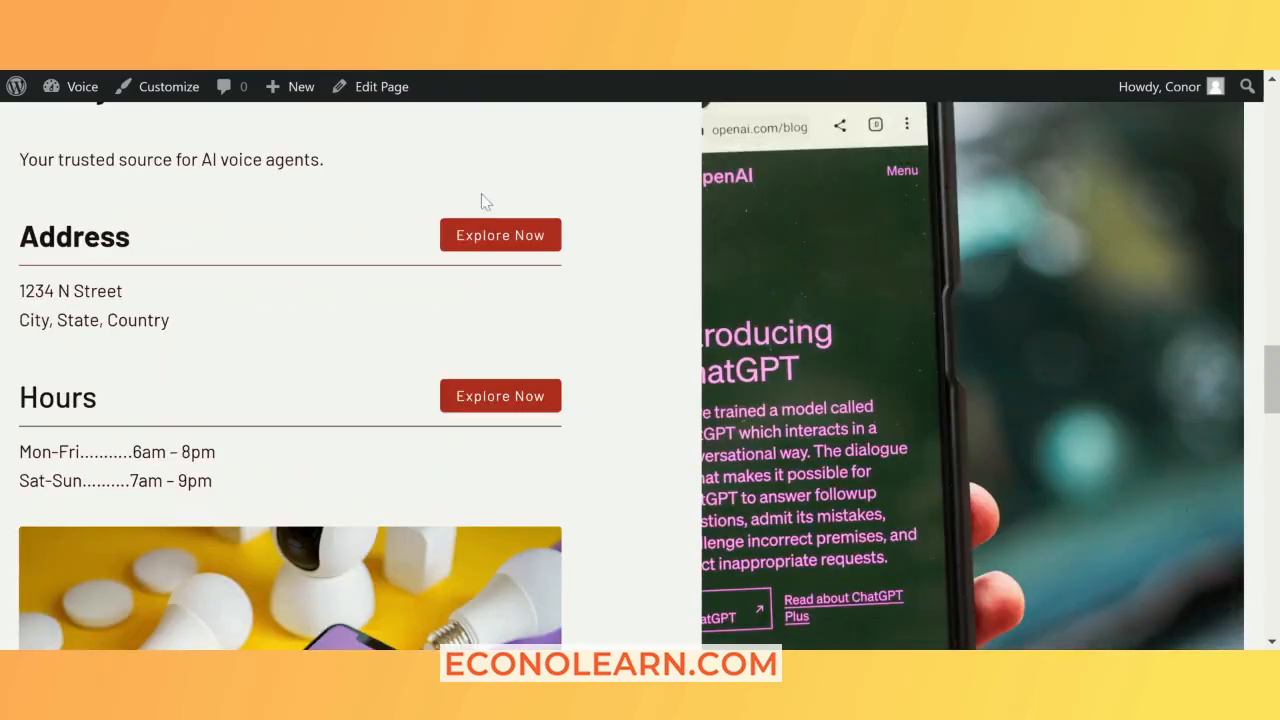
scroll(481, 201, "down", 10)
scroll(787, 376, "down", 4)
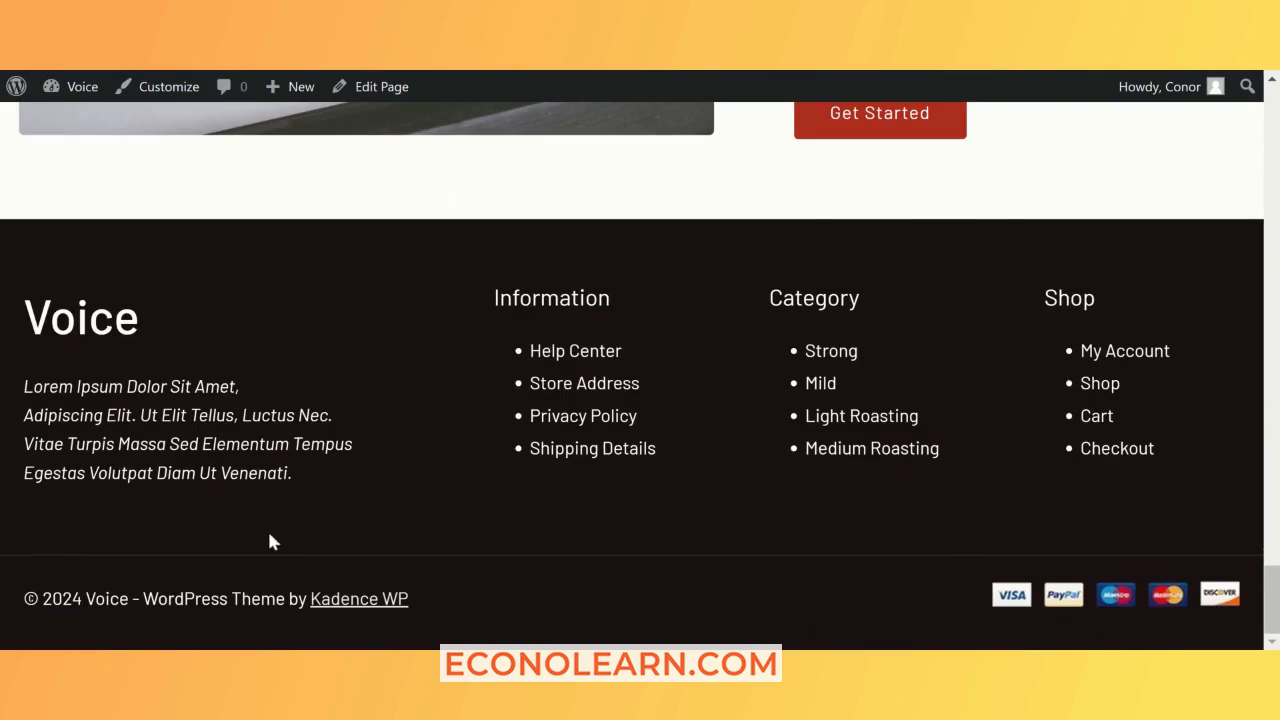
scroll(776, 543, "up", 15)
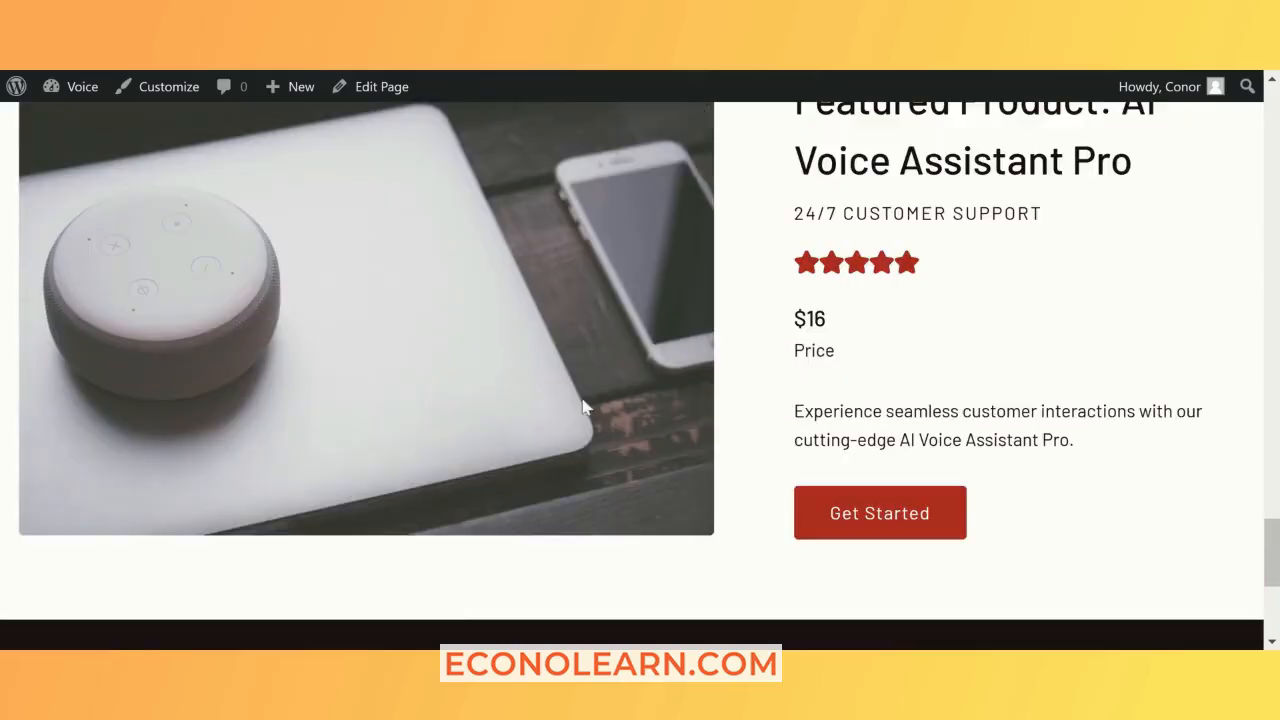
scroll(910, 218, "up", 10)
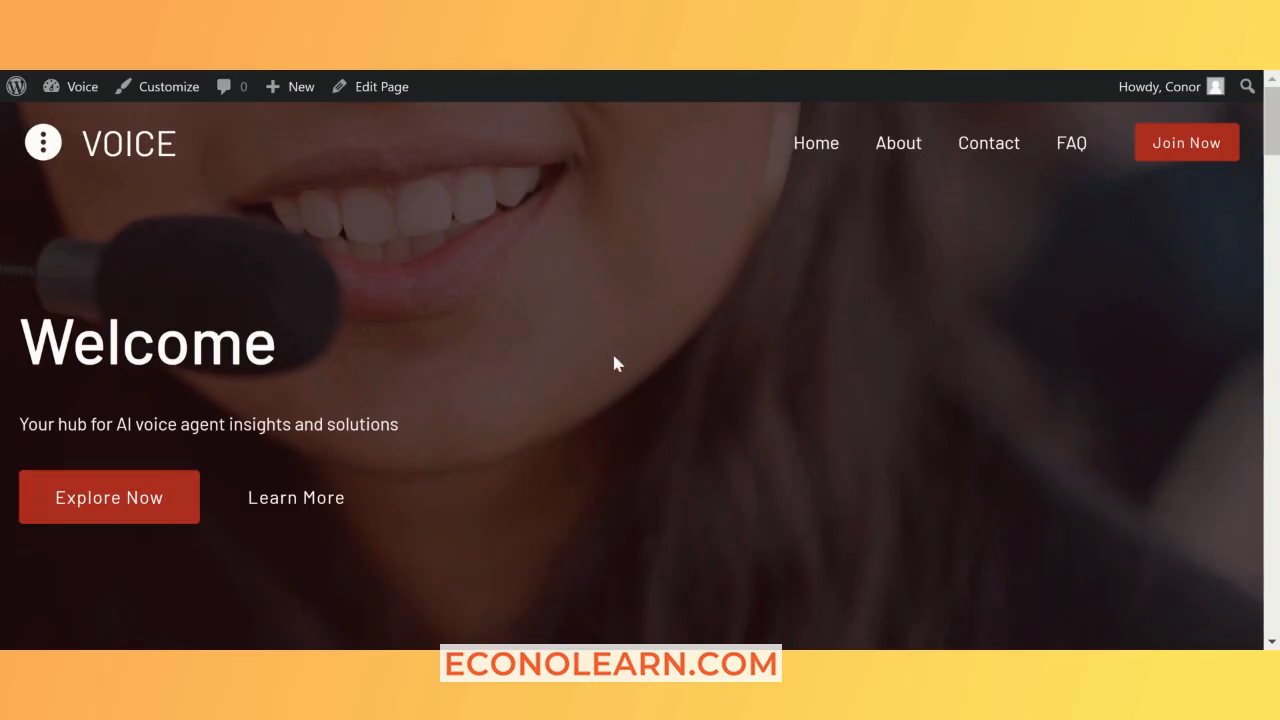
Step: Open the site's About page and review its content, starting with the Metrics Overview section
key("F5")
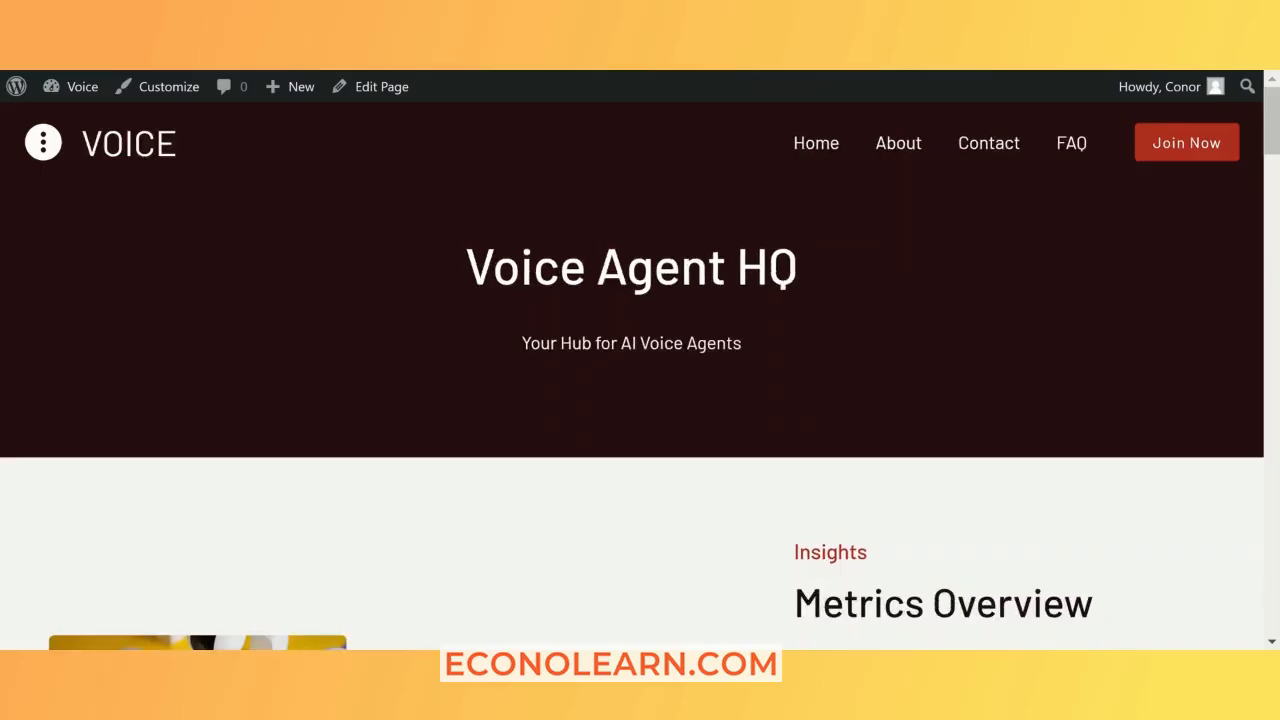
scroll(770, 348, "down", 4)
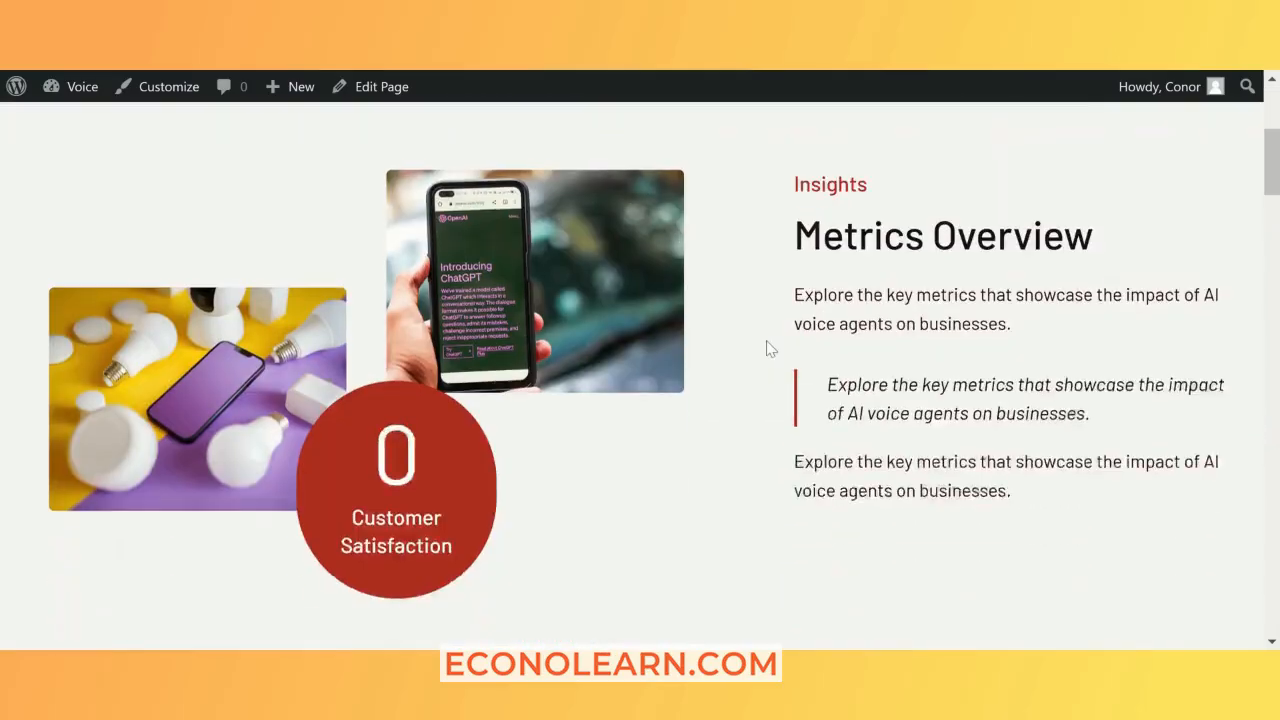